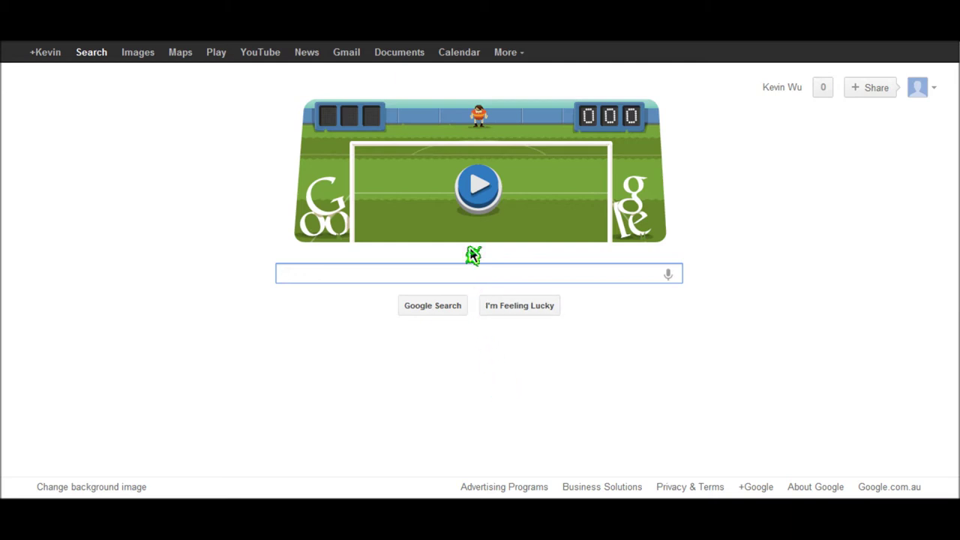
Start the goalkeeper round from the blue play button on the doodle.
{"action": "left_click", "coordinate": [478, 187]}
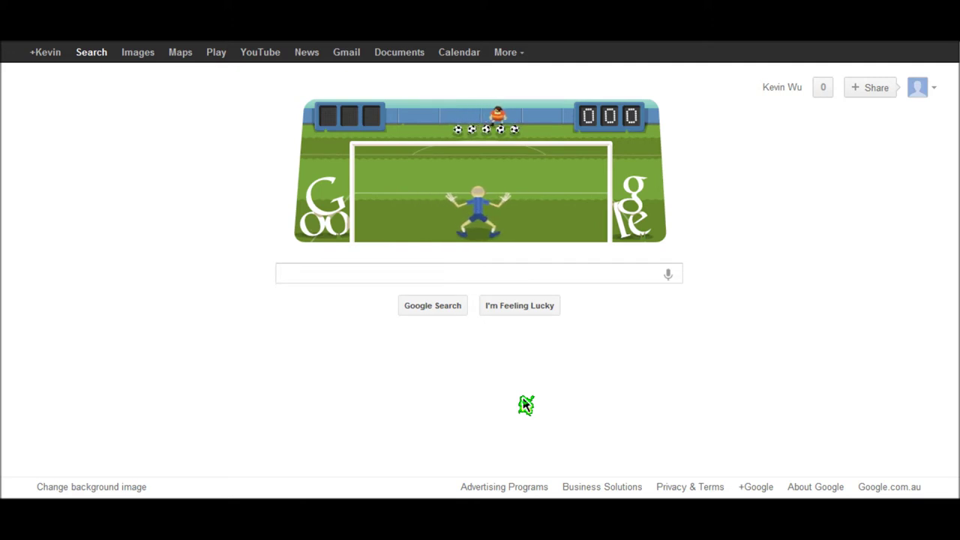
Save the opening shots by shifting the keeper left and right and jumping.
{"action": "key", "text": "Right"}
{"action": "key", "text": "space"}
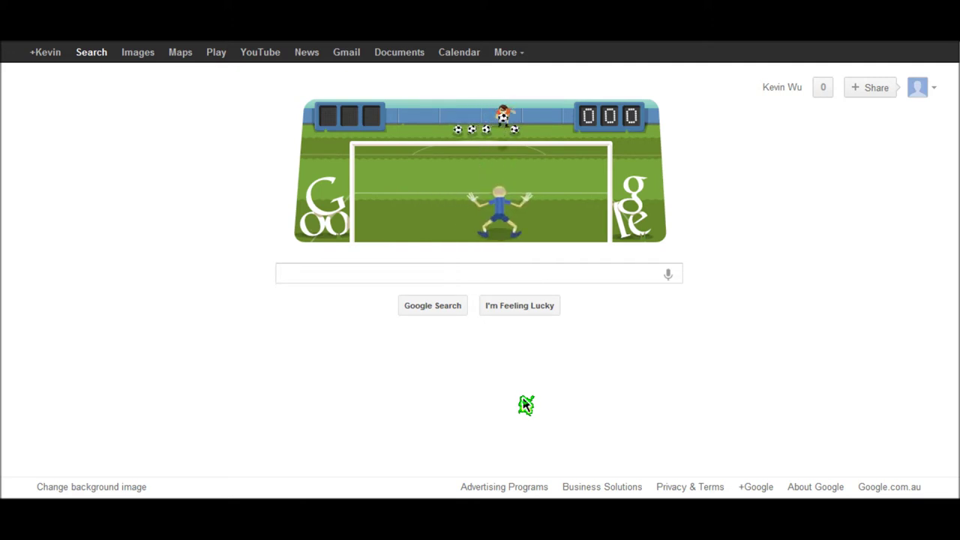
{"action": "key", "text": "space"}
{"action": "key", "text": "Left"}
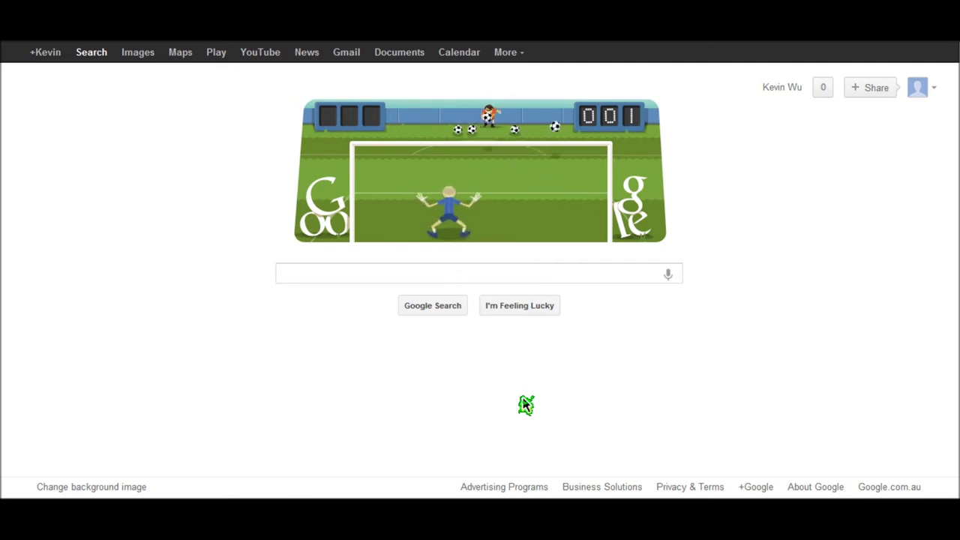
{"action": "key", "text": "Right"}
{"action": "key", "text": "Left"}
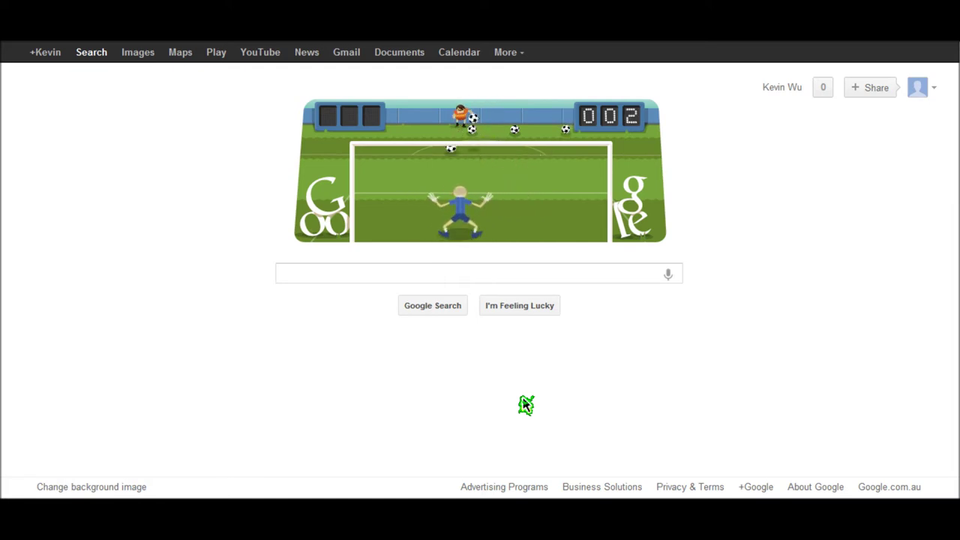
{"action": "key", "text": "Left"}
{"action": "key", "text": "Right"}
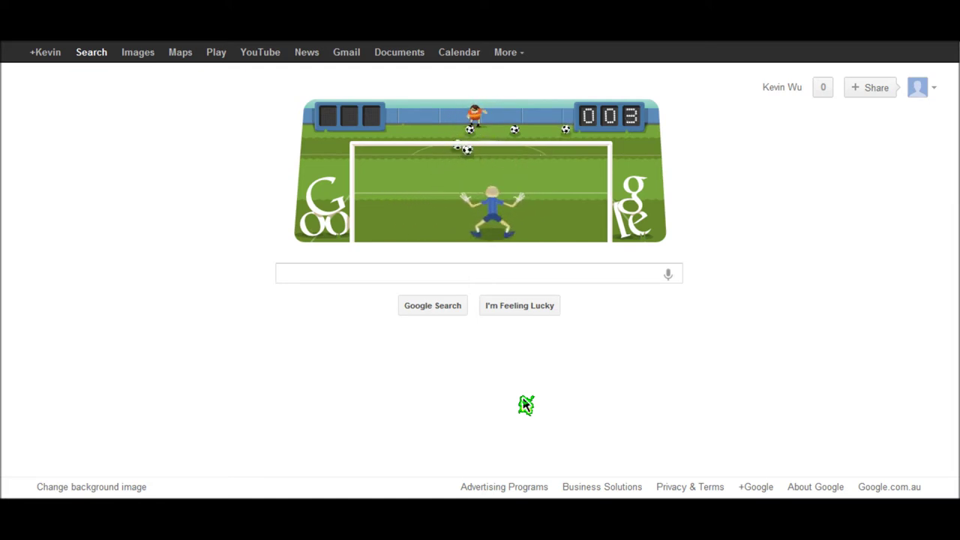
{"action": "key", "text": "Left"}
{"action": "key", "text": "Right"}
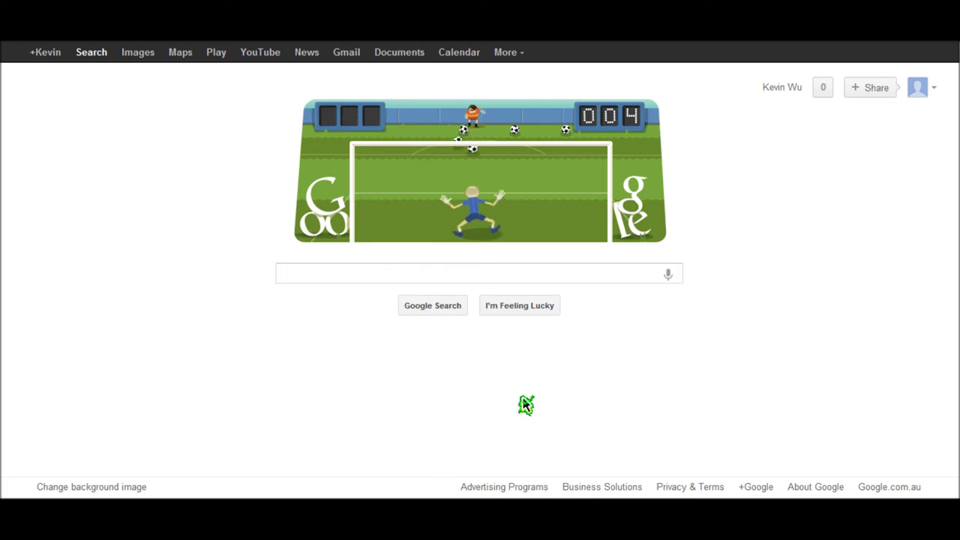
{"action": "key", "text": "Right"}
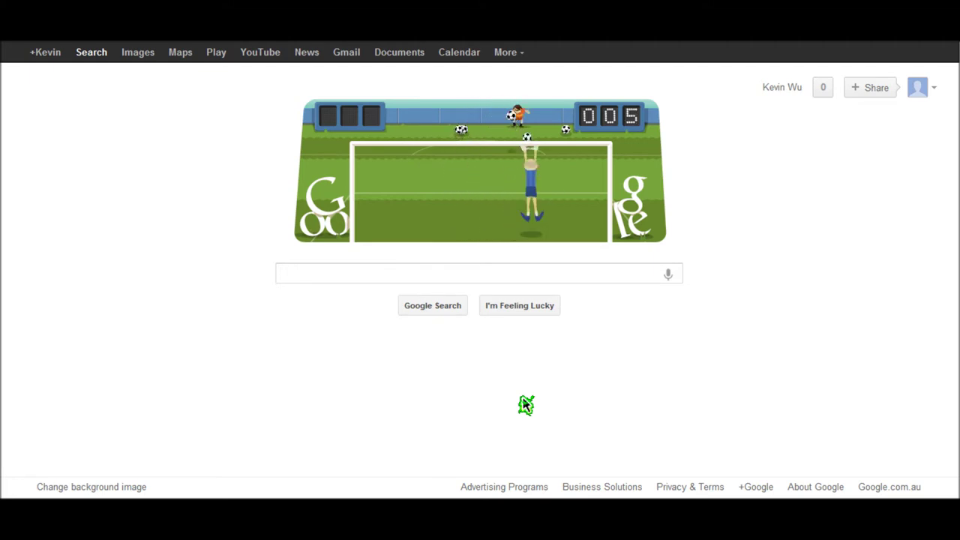
{"action": "key", "text": "space"}
Keep blocking shots on both sides, including a jump to deflect a high ball.
{"action": "key", "text": "Left"}
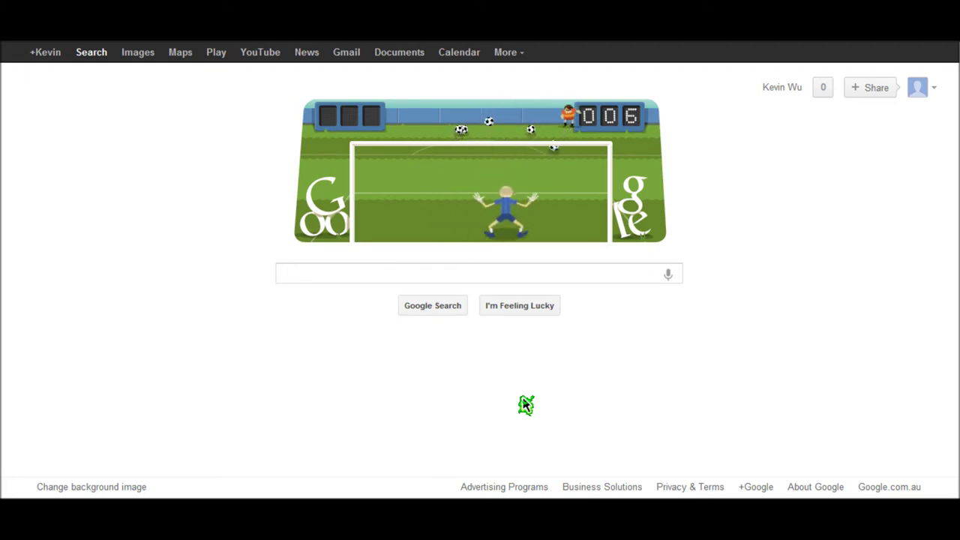
{"action": "key", "text": "Right"}
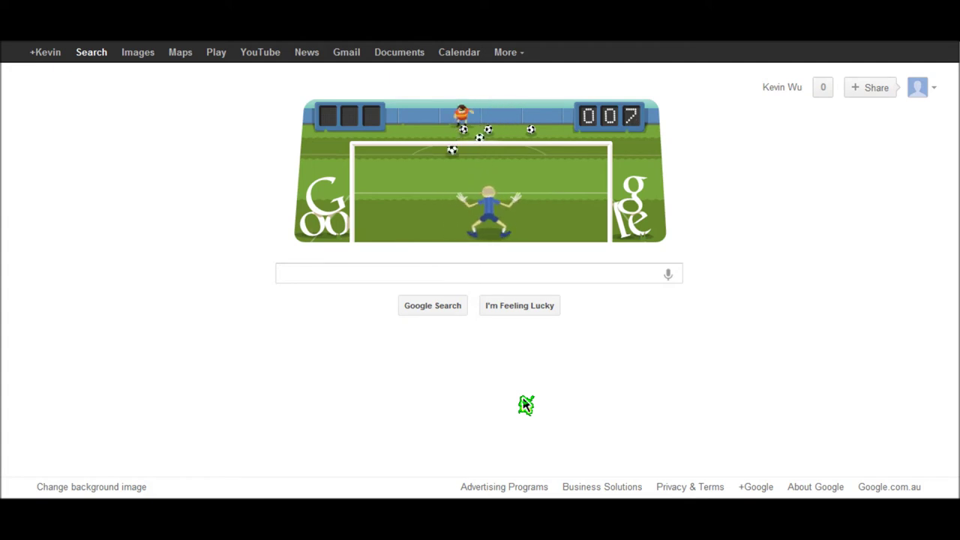
{"action": "key", "text": "Left"}
{"action": "key", "text": "Left"}
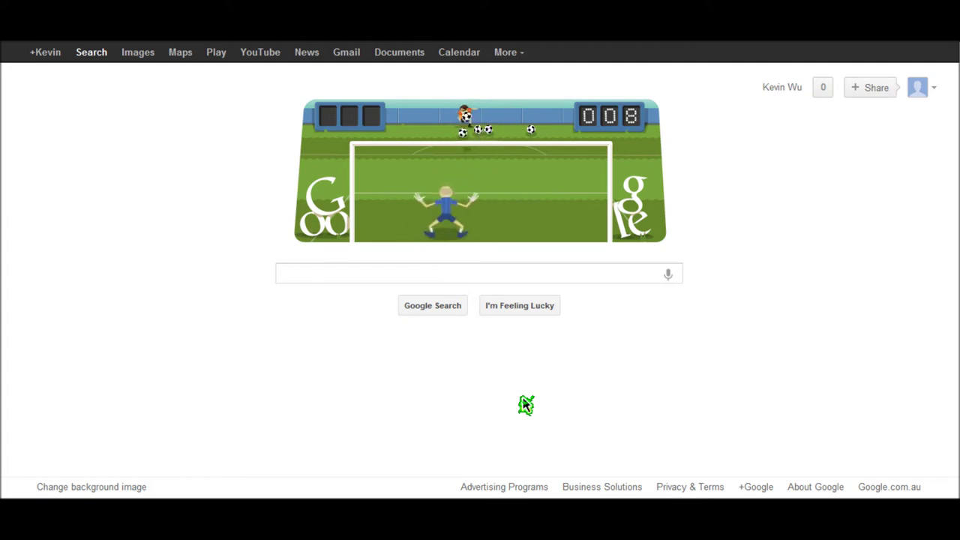
{"action": "key", "text": "space"}
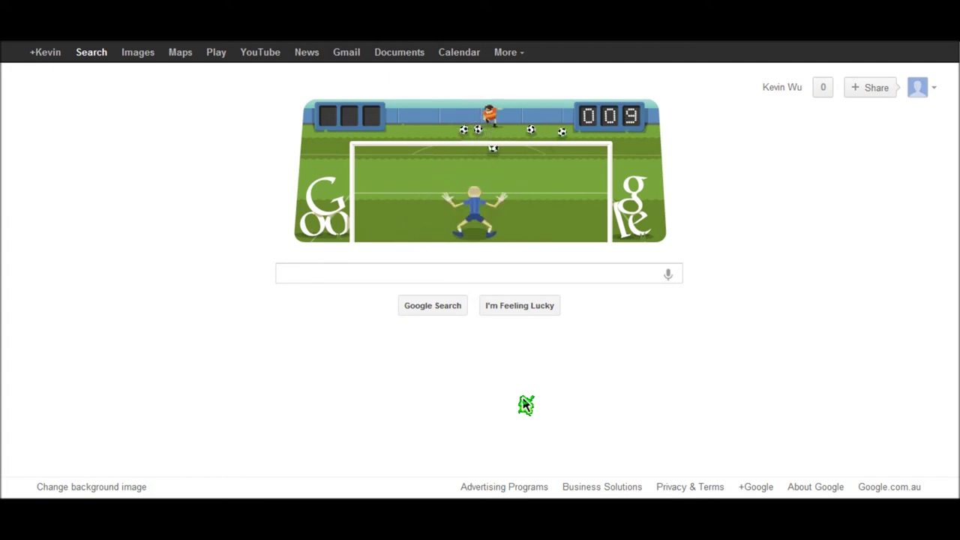
{"action": "key", "text": "Right"}
{"action": "key", "text": "Left"}
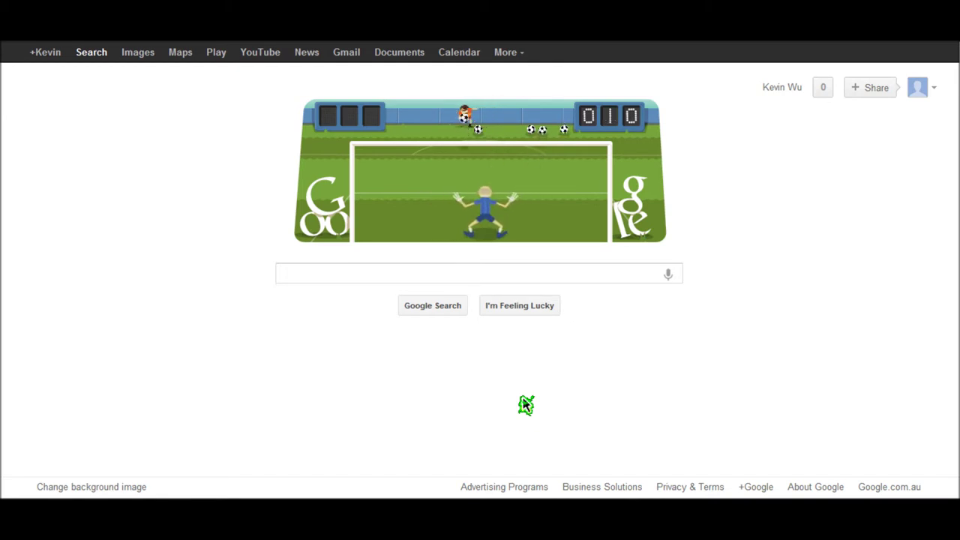
{"action": "key", "text": "Right"}
{"action": "key", "text": "Right"}
{"action": "key", "text": "Left"}
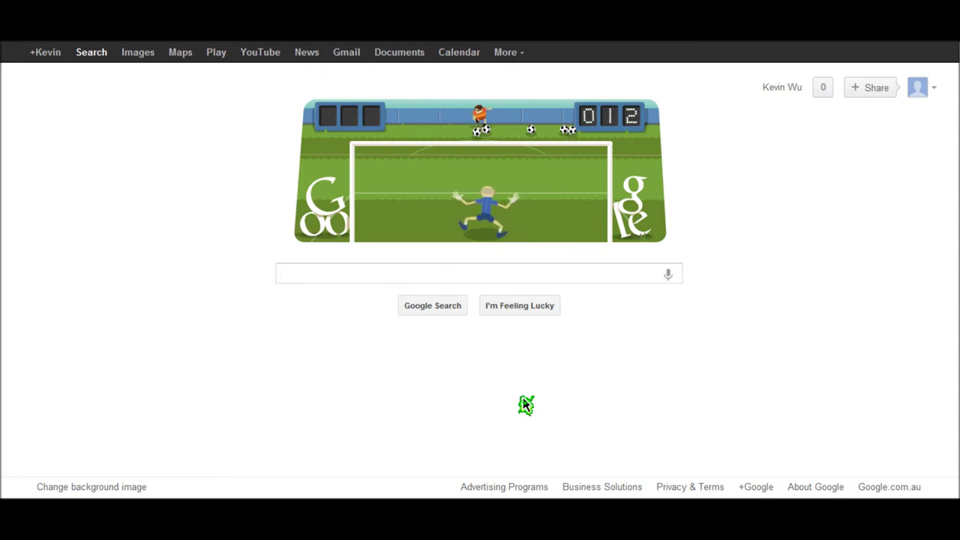
{"action": "key", "text": "Left"}
{"action": "key", "text": "Right"}
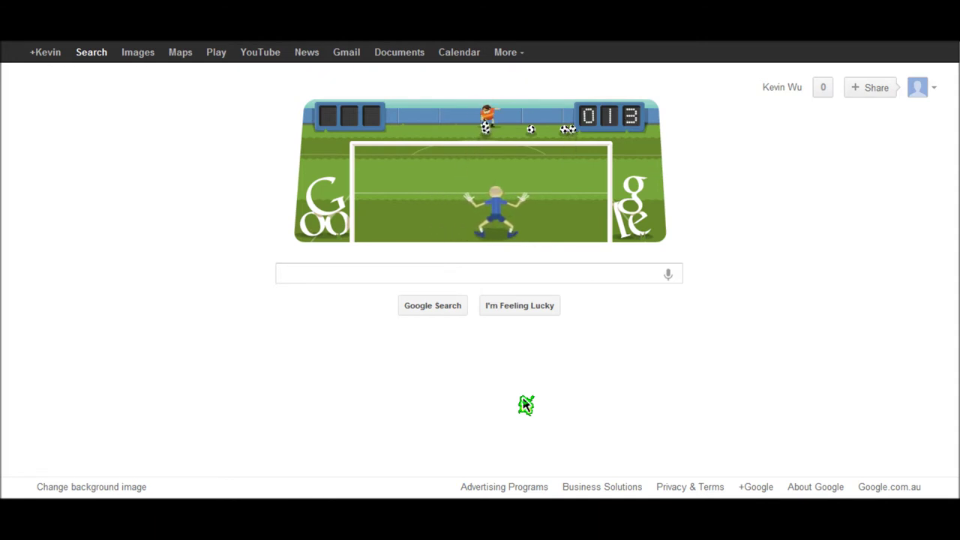
Continue saving shots, ending with right-side jumps, until the counter reads 019.
{"action": "key", "text": "Left"}
{"action": "key", "text": "Right"}
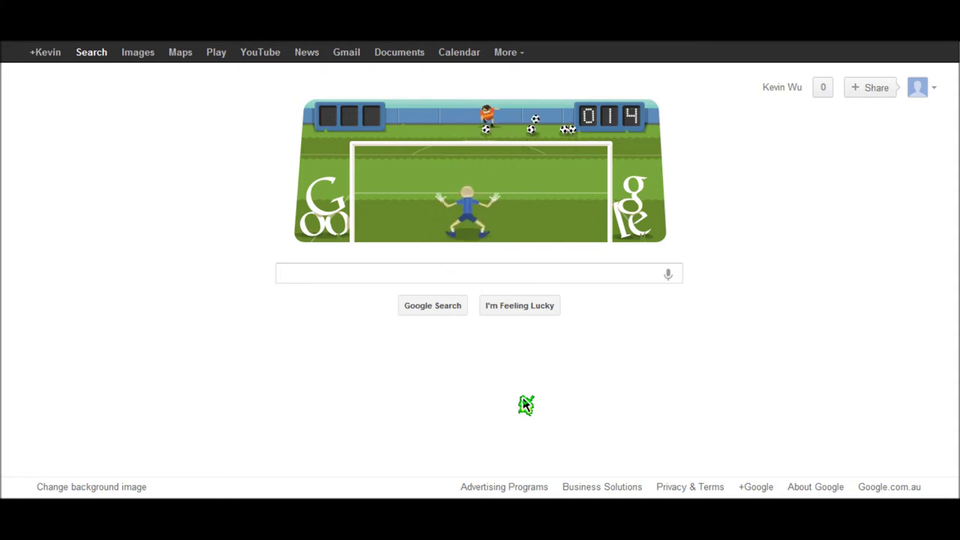
{"action": "key", "text": "Right"}
{"action": "key", "text": "Left"}
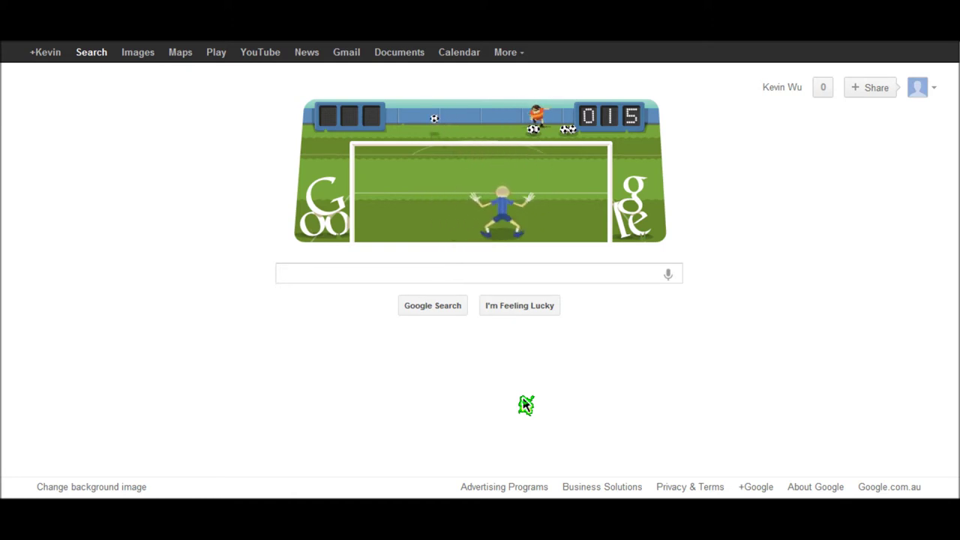
{"action": "key", "text": "Right"}
{"action": "key", "text": "Left"}
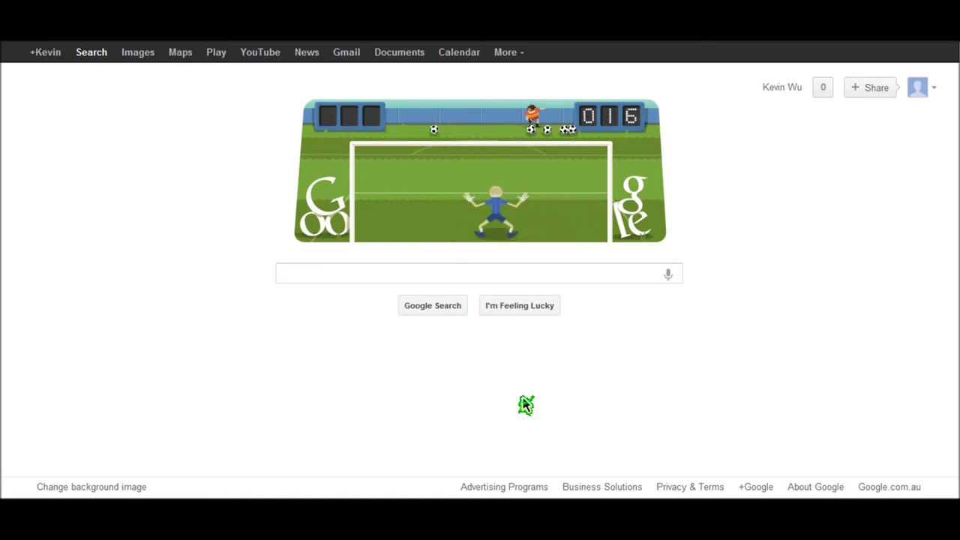
{"action": "key", "text": "Right"}
{"action": "key", "text": "space"}
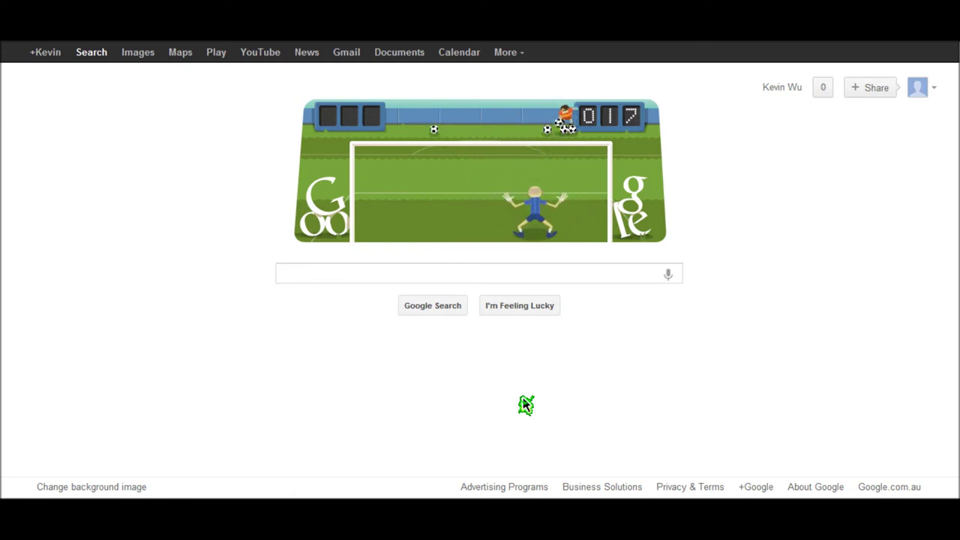
{"action": "key", "text": "space"}
{"action": "key", "text": "Left"}
{"action": "key", "text": "Left"}
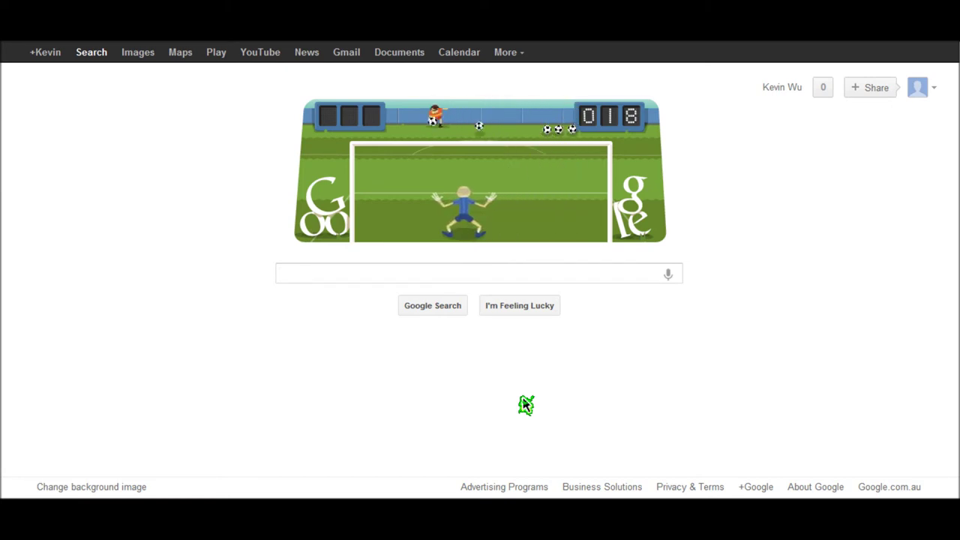
{"action": "key", "text": "Left"}
Save the next shots with jumps, including a high shot on the right.
{"action": "key", "text": "space"}
{"action": "key", "text": "Right"}
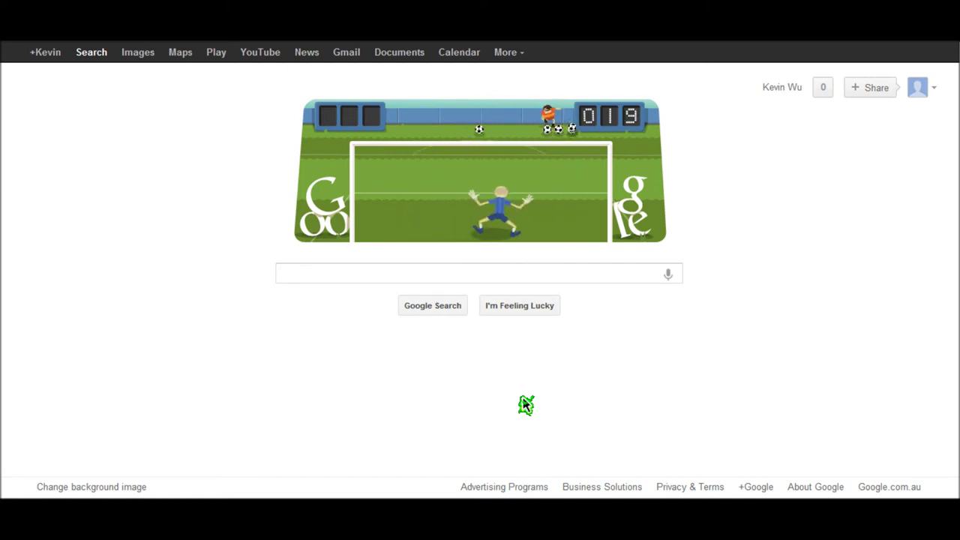
{"action": "key", "text": "Left"}
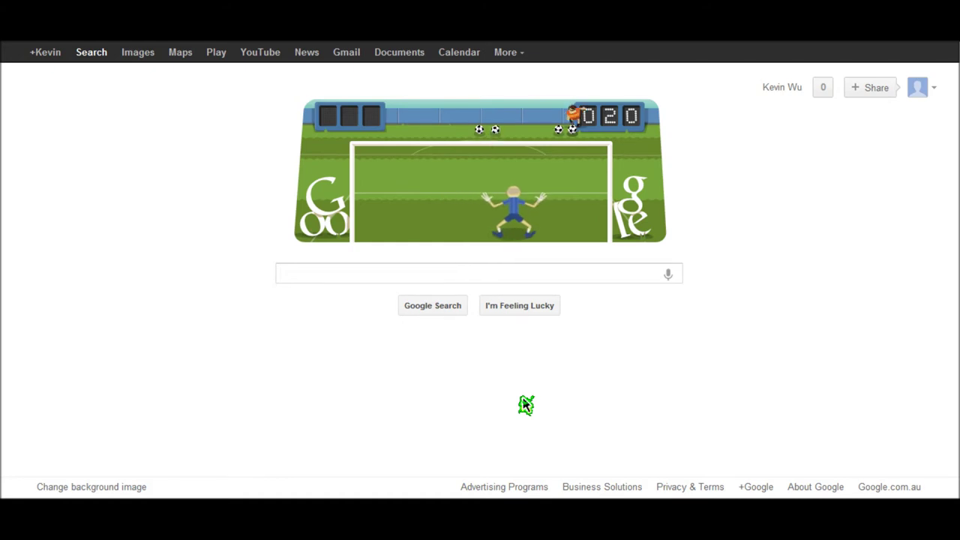
{"action": "key", "text": "space"}
{"action": "key", "text": "Left"}
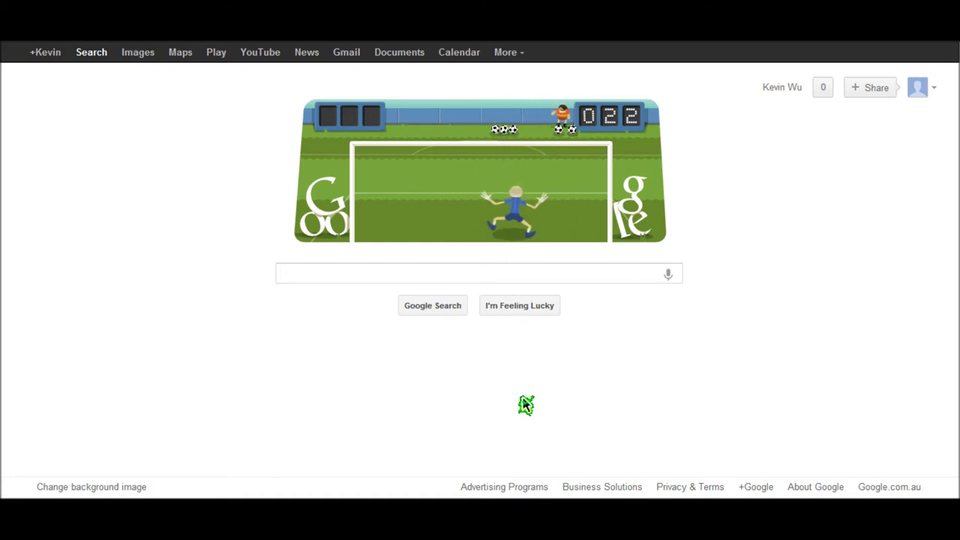
{"action": "key", "text": "Right"}
{"action": "key", "text": "space"}
{"action": "key", "text": "Left"}
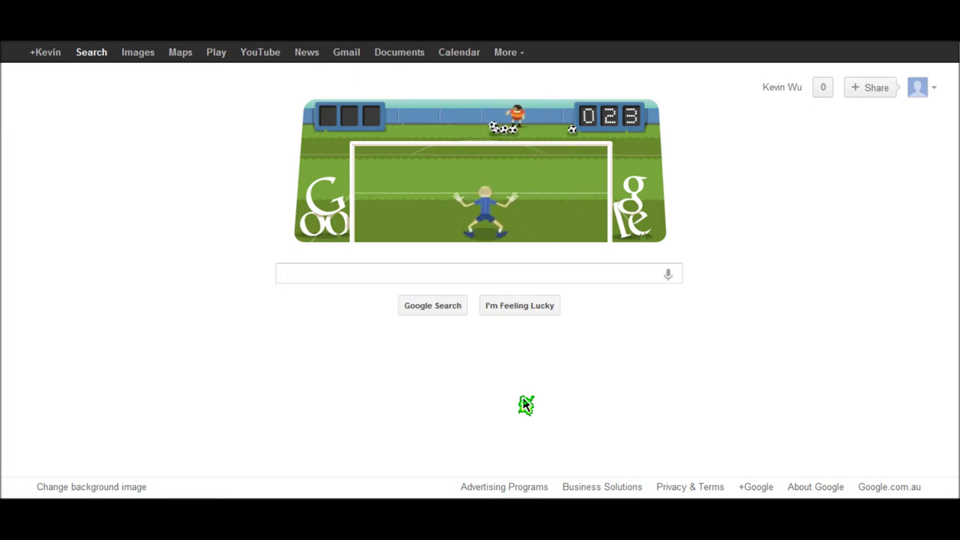
{"action": "key", "text": "Left"}
{"action": "key", "text": "space"}
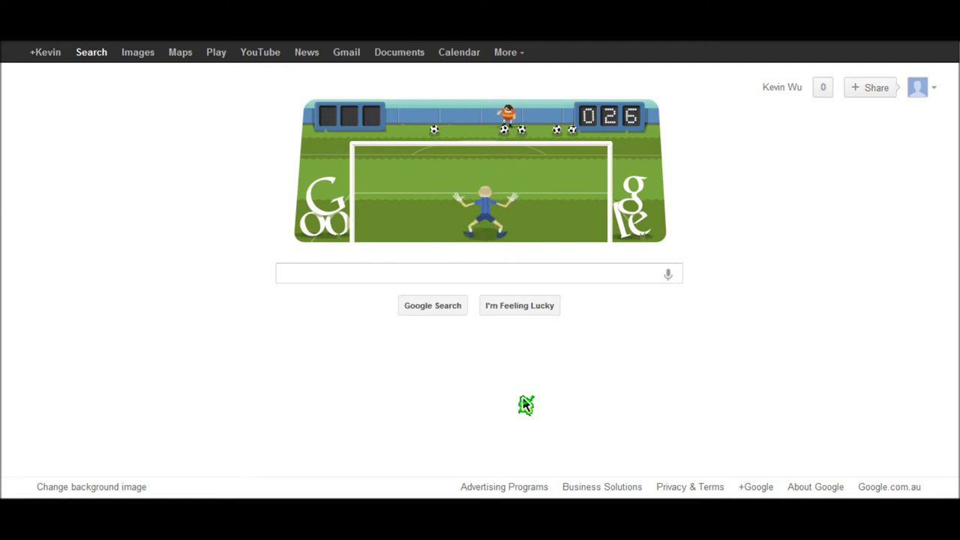
Block further shots until a third goal ends the game at 35.
{"action": "key", "text": "Left"}
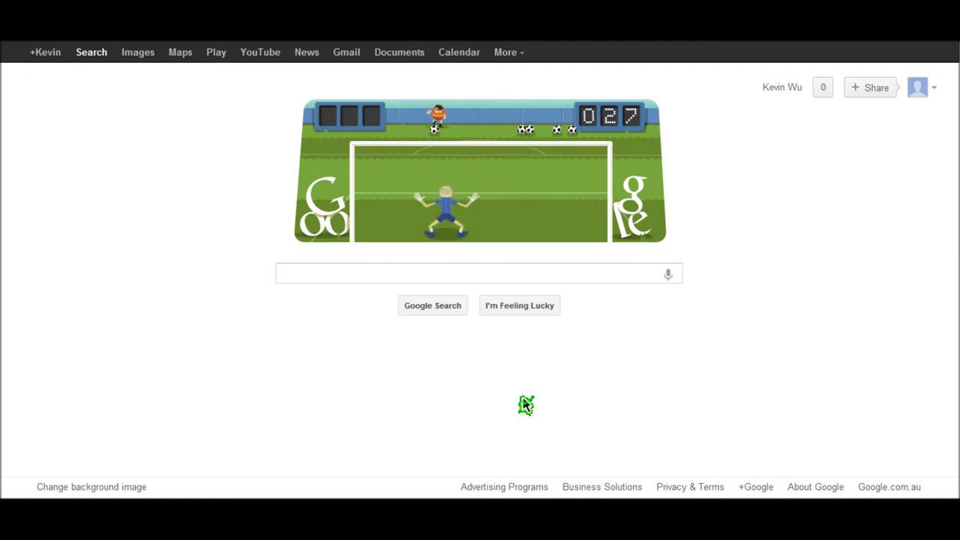
{"action": "key", "text": "Right"}
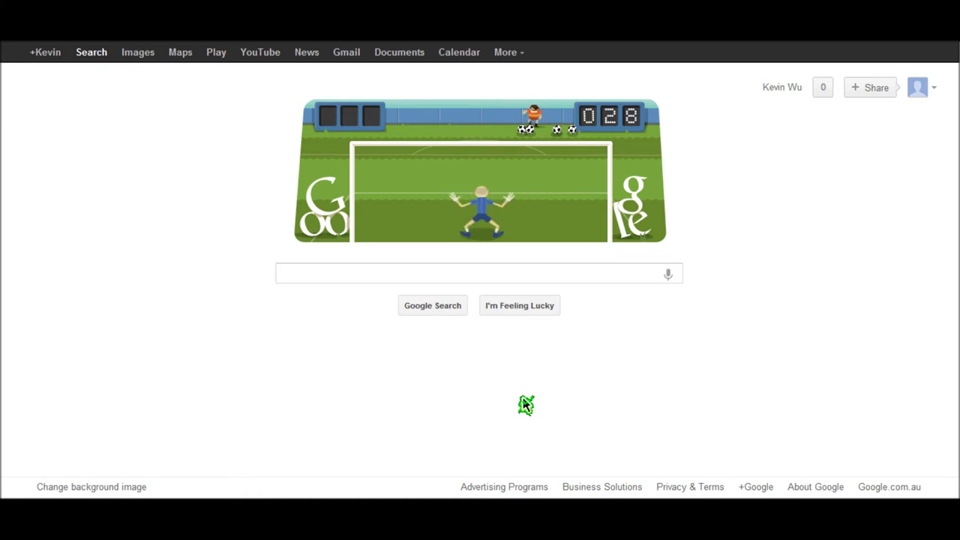
{"action": "key", "text": "Left"}
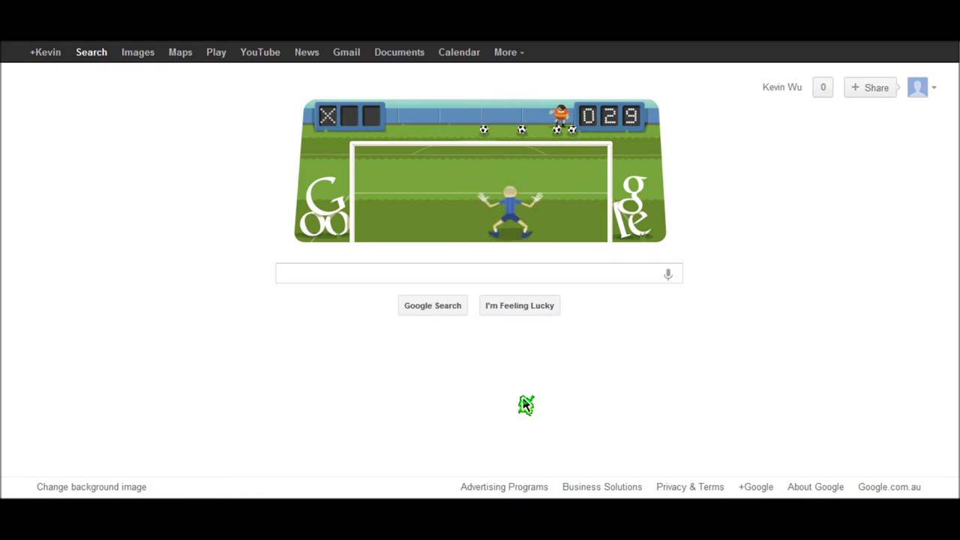
{"action": "key", "text": "Left"}
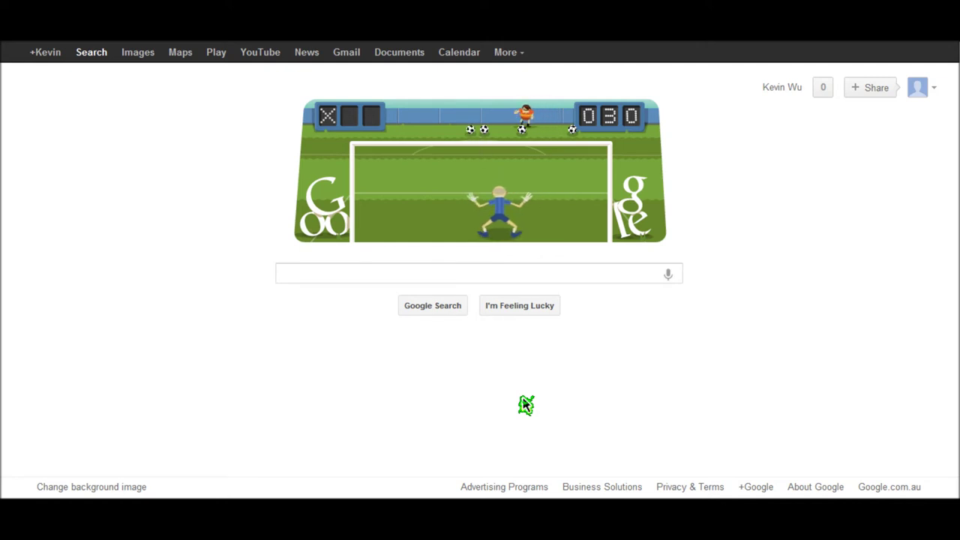
{"action": "key", "text": "Left"}
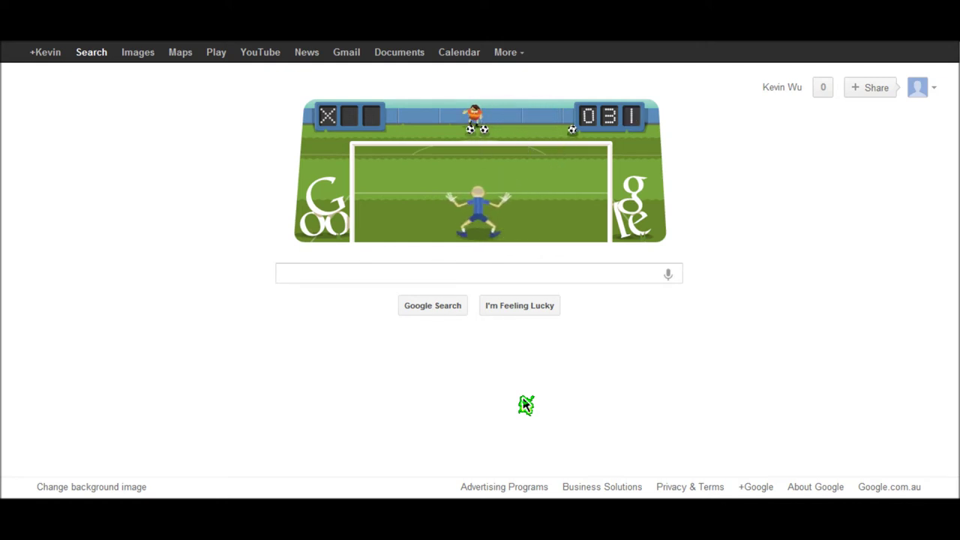
{"action": "key", "text": "Right"}
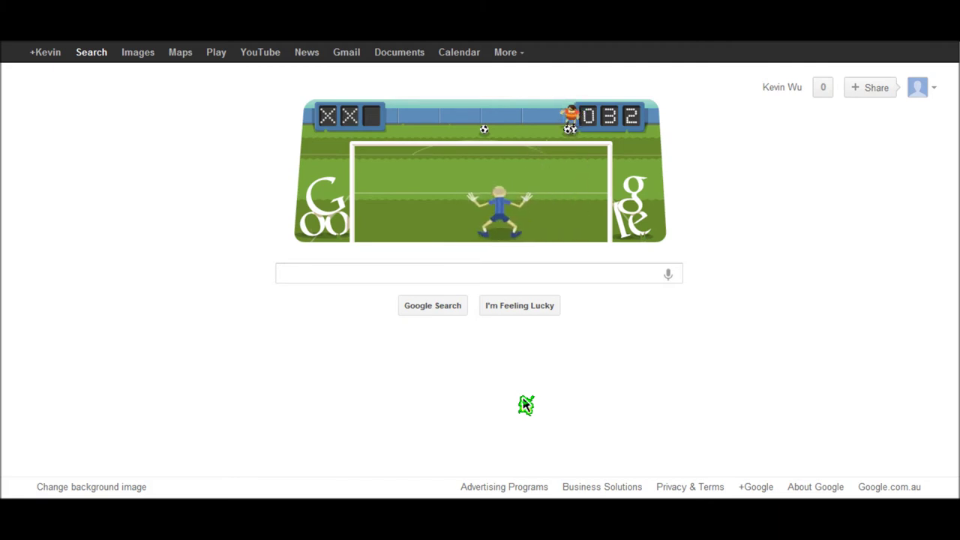
{"action": "key", "text": "Right"}
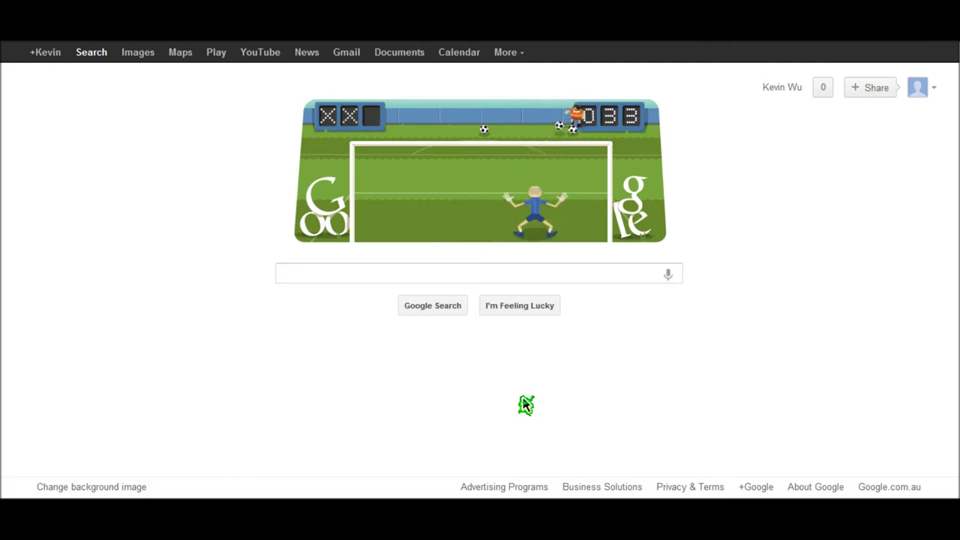
{"action": "key", "text": "Right"}
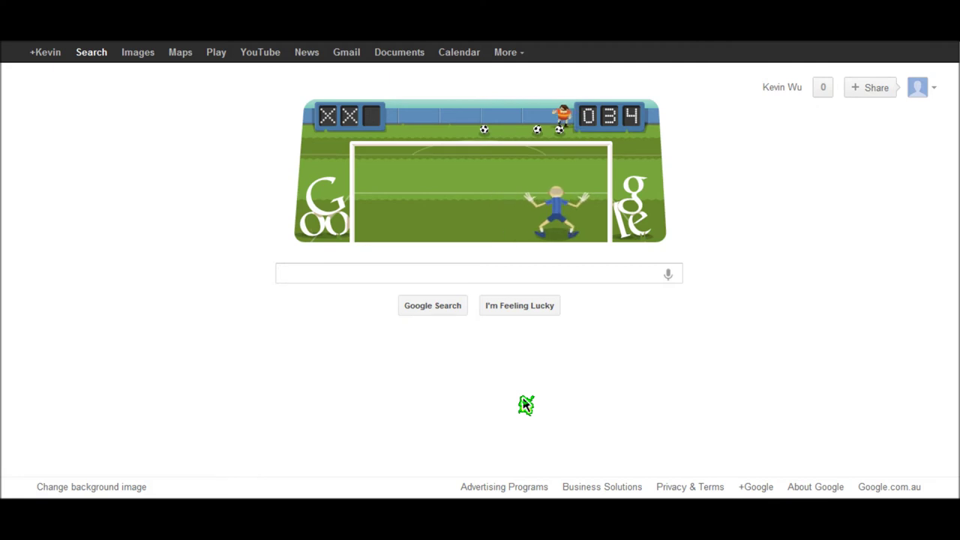
{"action": "key", "text": "Left"}
{"action": "key", "text": "Right"}
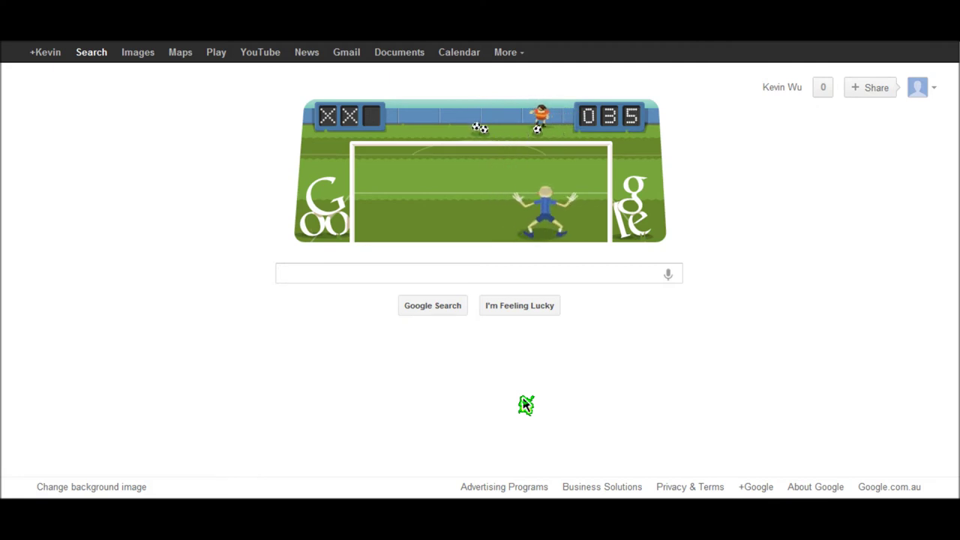
{"action": "key", "text": "Left"}
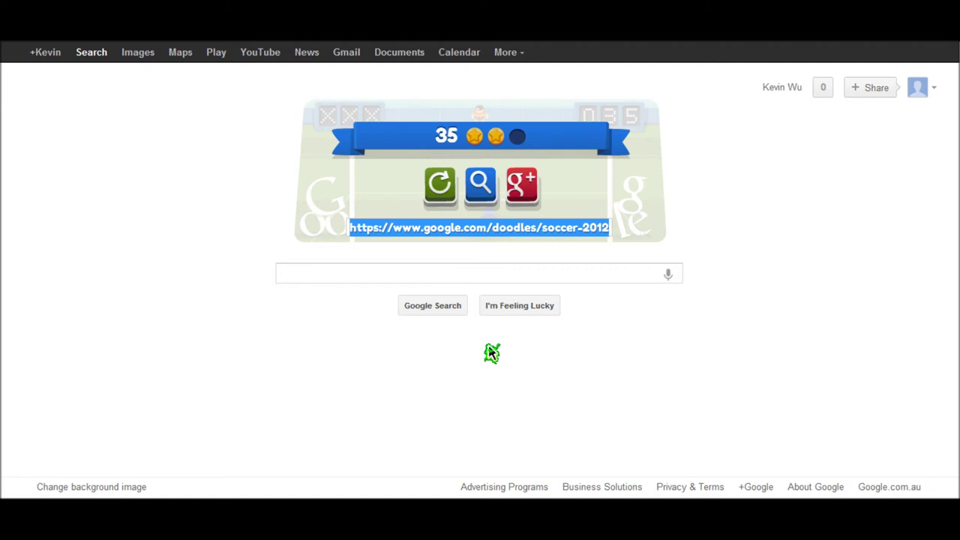
Replay from the game-over banner to begin a new round at 000.
{"action": "left_click", "coordinate": [439, 183]}
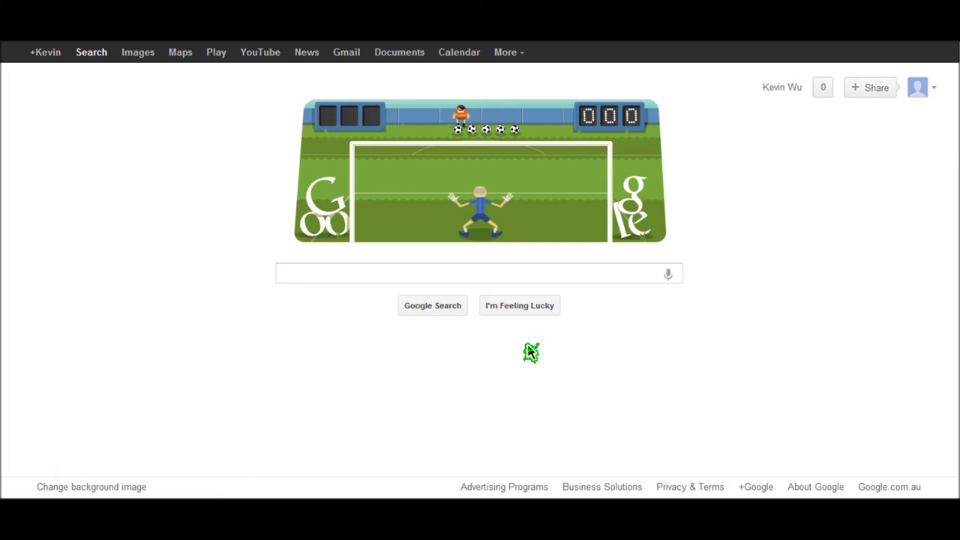
Save the first shots of the new round, moving left and right and jumping.
{"action": "key", "text": "Left"}
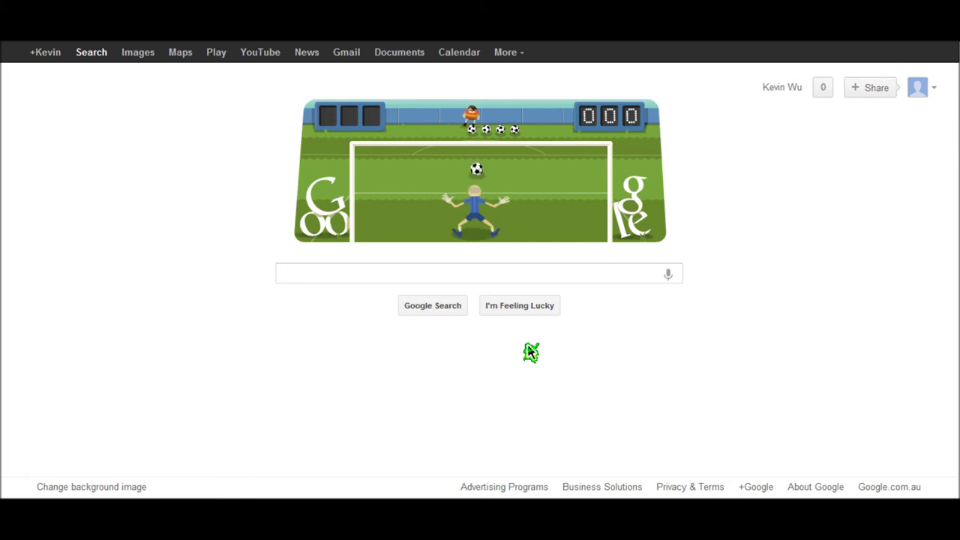
{"action": "key", "text": "Right"}
{"action": "key", "text": "Right"}
{"action": "key", "text": "Right"}
{"action": "key", "text": "space"}
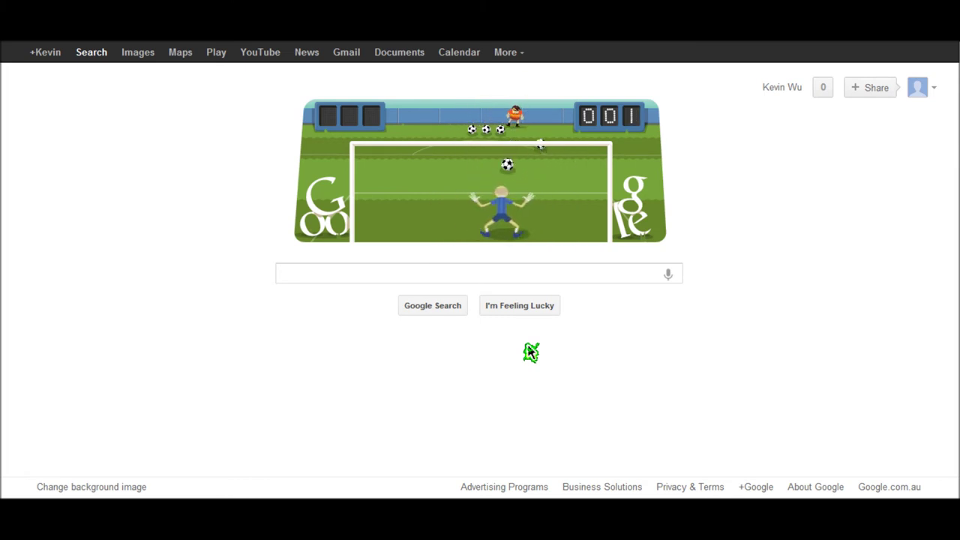
{"action": "key", "text": "Left"}
{"action": "key", "text": "Left"}
{"action": "key", "text": "Left"}
{"action": "key", "text": "Right"}
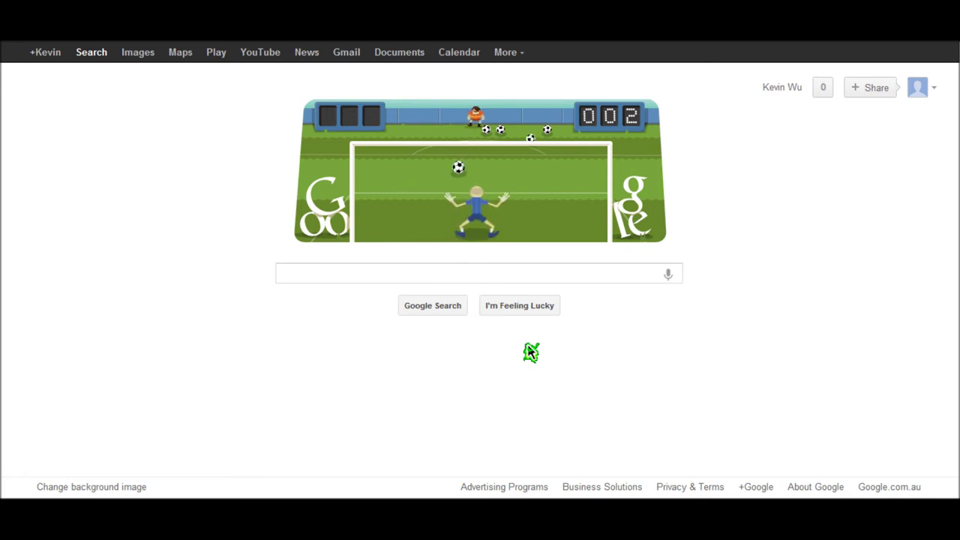
{"action": "key", "text": "Left"}
{"action": "key", "text": "Right"}
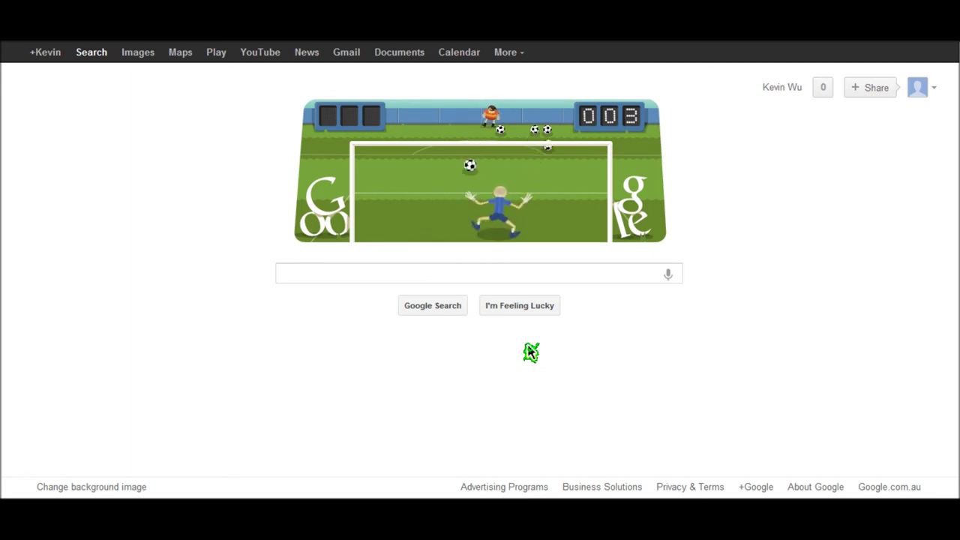
{"action": "key", "text": "Left"}
{"action": "key", "text": "Left"}
{"action": "key", "text": "Right"}
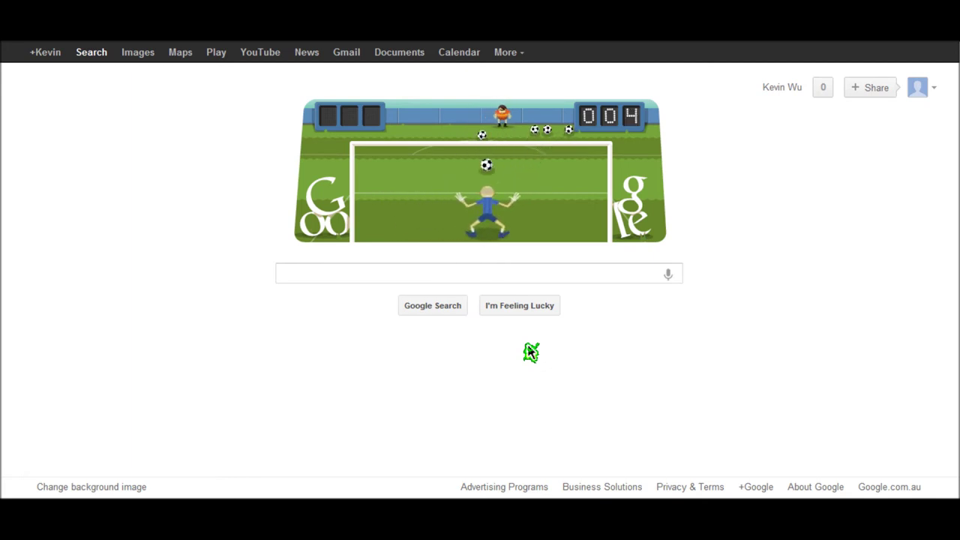
{"action": "key", "text": "space"}
Keep saving shots on the right and centre, jumping for the high shot.
{"action": "key", "text": "Right"}
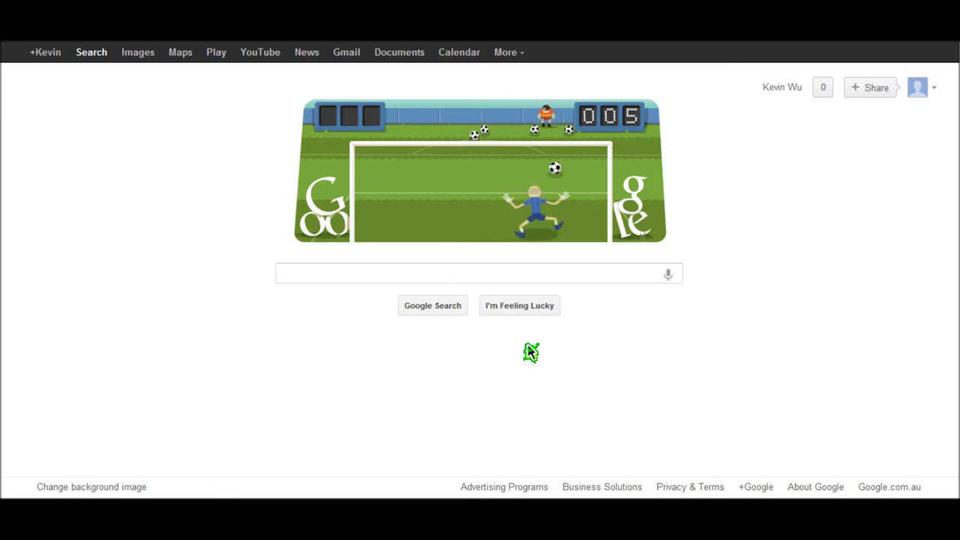
{"action": "key", "text": "Right"}
{"action": "key", "text": "space"}
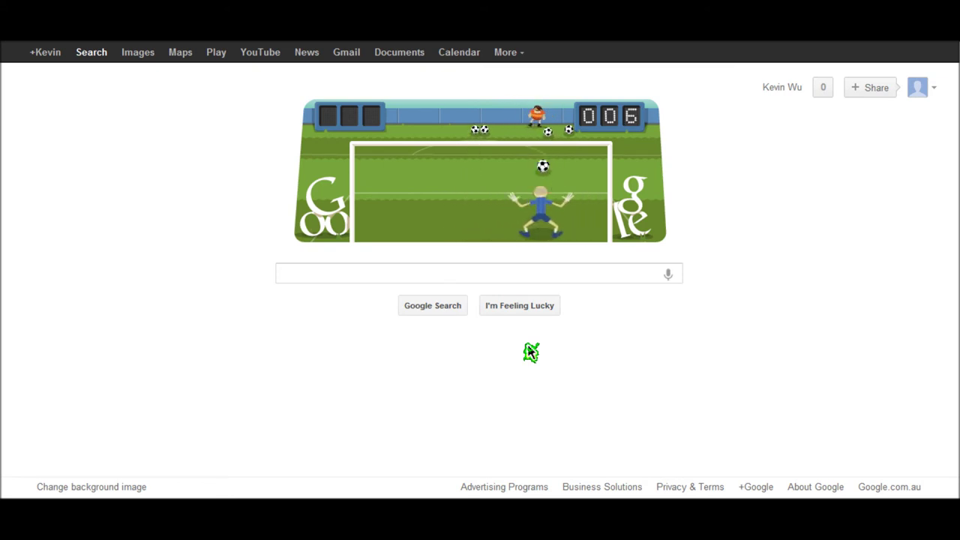
{"action": "key", "text": "Right"}
{"action": "key", "text": "space"}
{"action": "key", "text": "Left"}
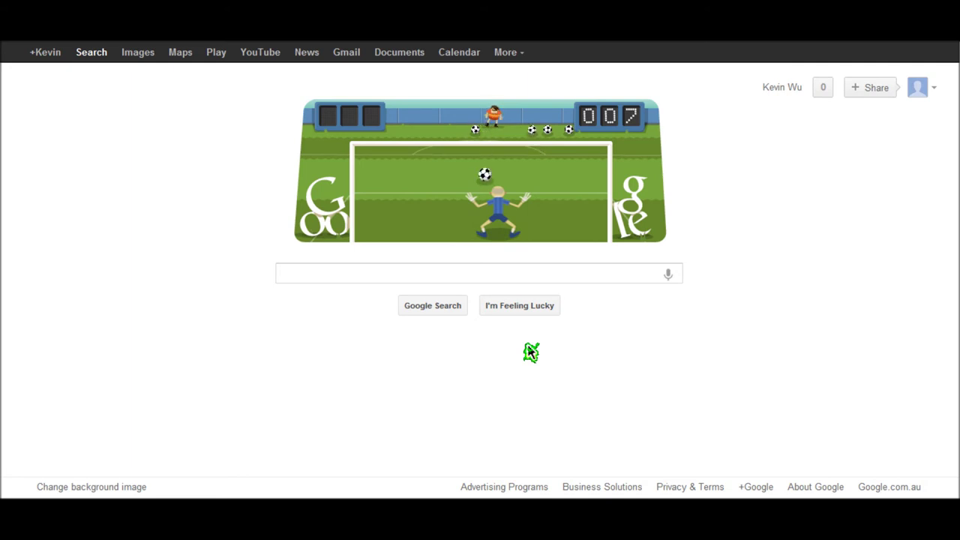
{"action": "key", "text": "Left"}
{"action": "key", "text": "Right"}
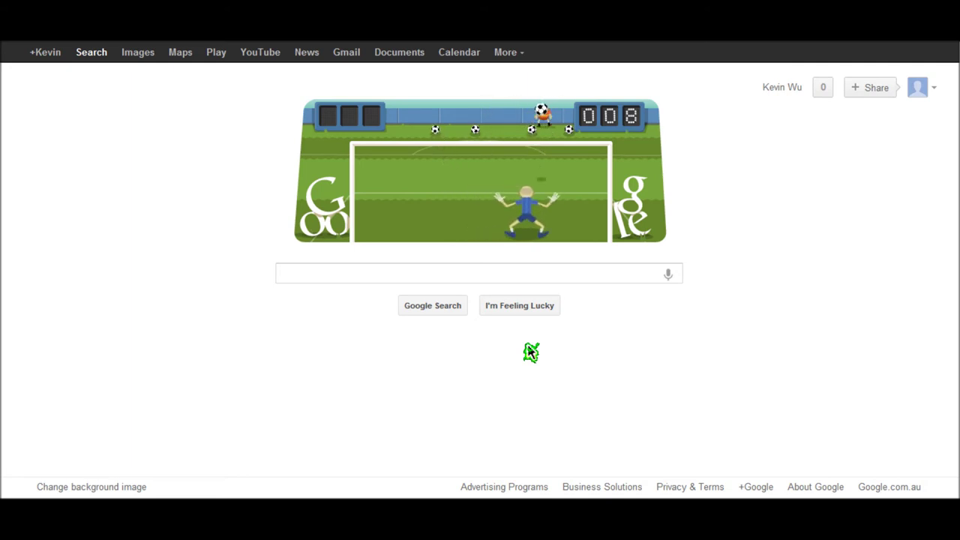
{"action": "key", "text": "space"}
{"action": "key", "text": "Left"}
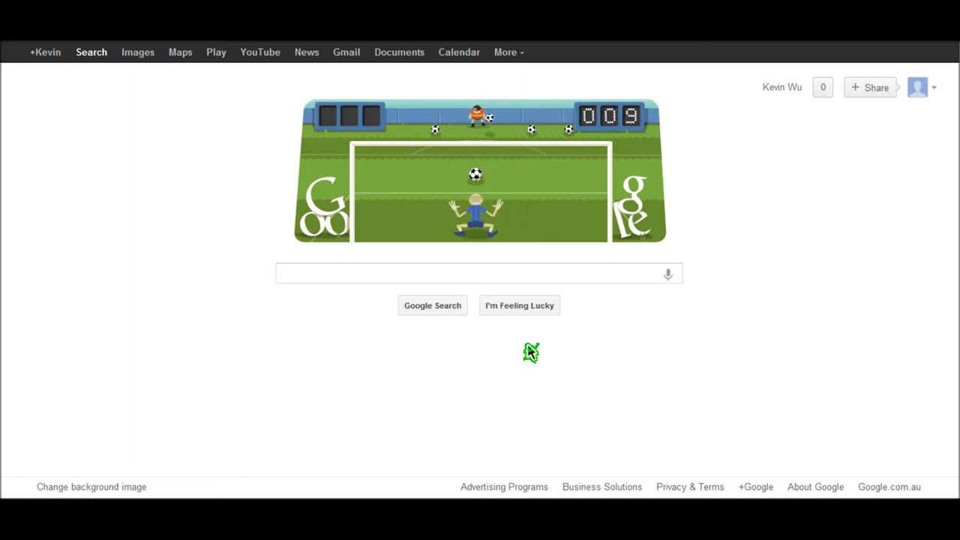
{"action": "key", "text": "Right"}
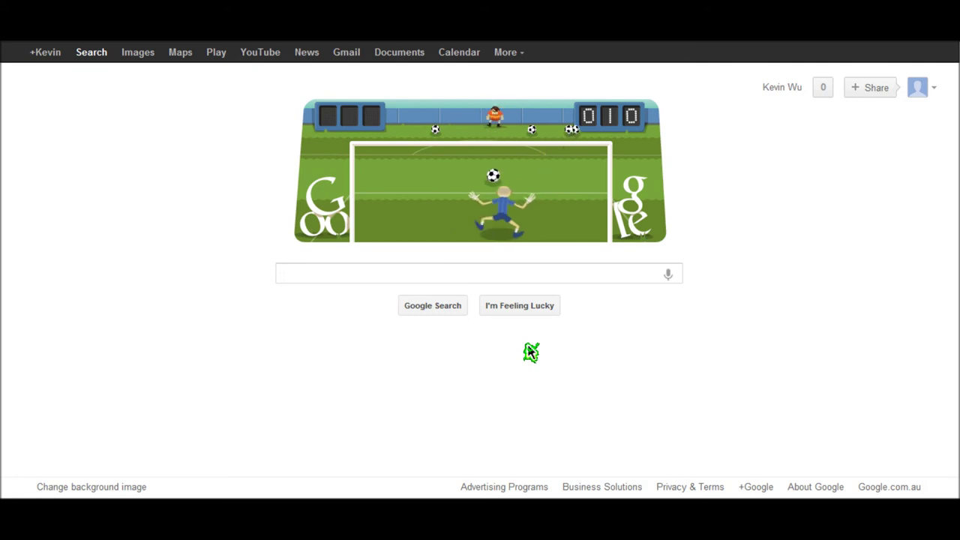
{"action": "key", "text": "space"}
Save more shots until one gets past, leaving score 016 and one miss.
{"action": "key", "text": "Right"}
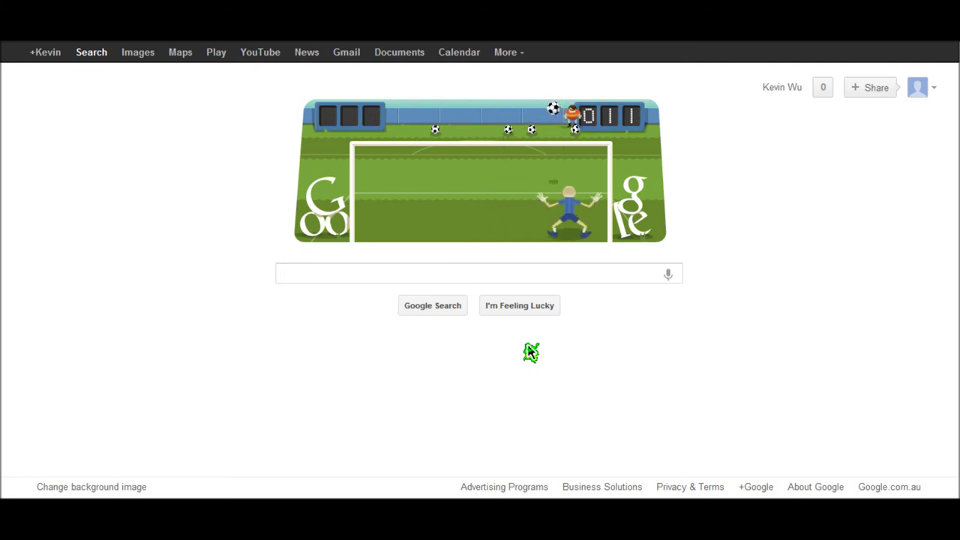
{"action": "key", "text": "space"}
{"action": "key", "text": "space"}
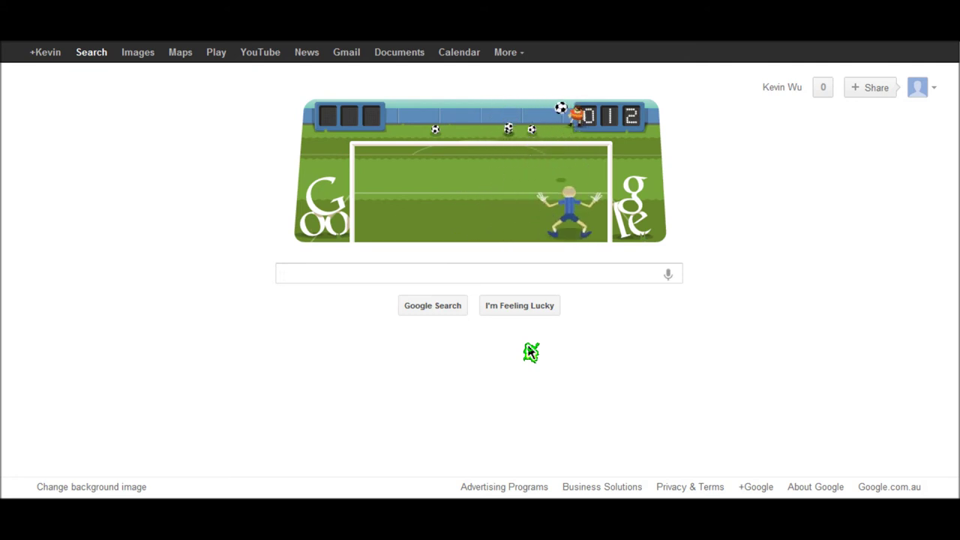
{"action": "key", "text": "space"}
{"action": "key", "text": "Left"}
{"action": "key", "text": "Left"}
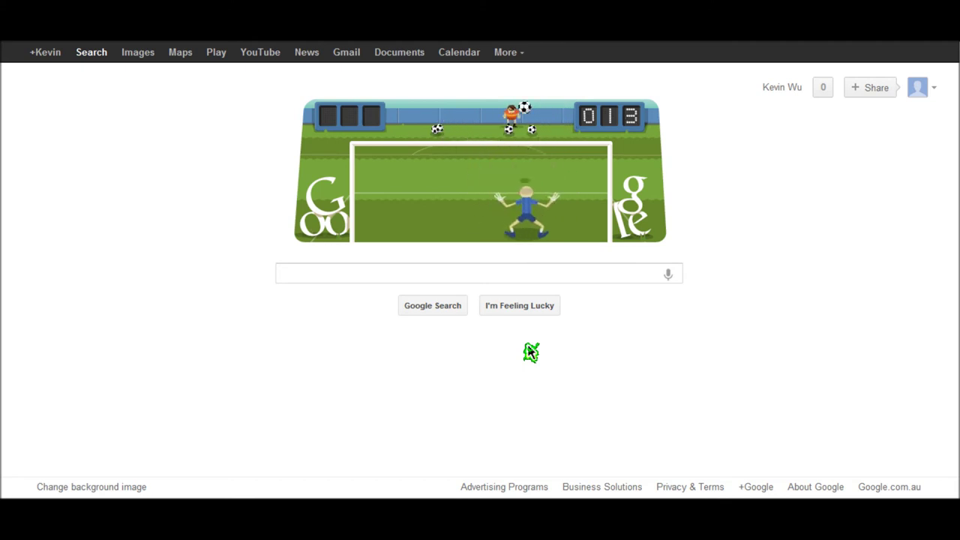
{"action": "key", "text": "space"}
{"action": "key", "text": "Left"}
{"action": "key", "text": "Left"}
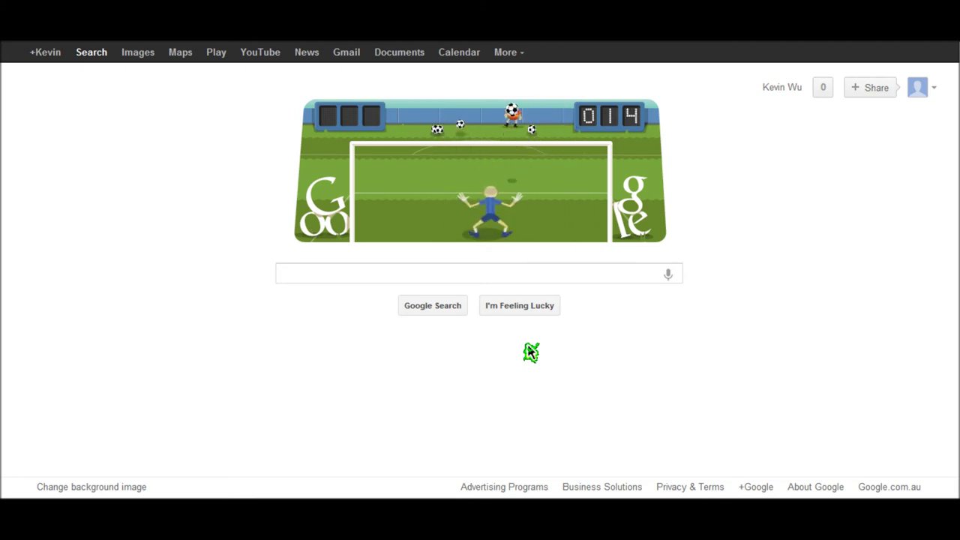
{"action": "key", "text": "Right"}
{"action": "key", "text": "space"}
{"action": "key", "text": "space"}
{"action": "key", "text": "Left"}
{"action": "key", "text": "Left"}
{"action": "key", "text": "space"}
Resume saving shots after the first miss, alternating moves and jumps.
{"action": "key", "text": "Right"}
{"action": "key", "text": "Right"}
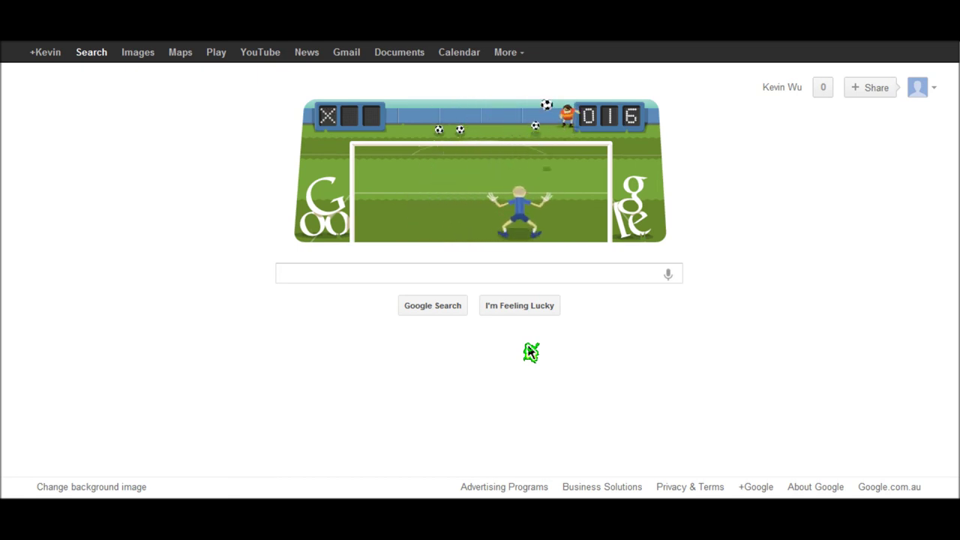
{"action": "key", "text": "space"}
{"action": "key", "text": "Left"}
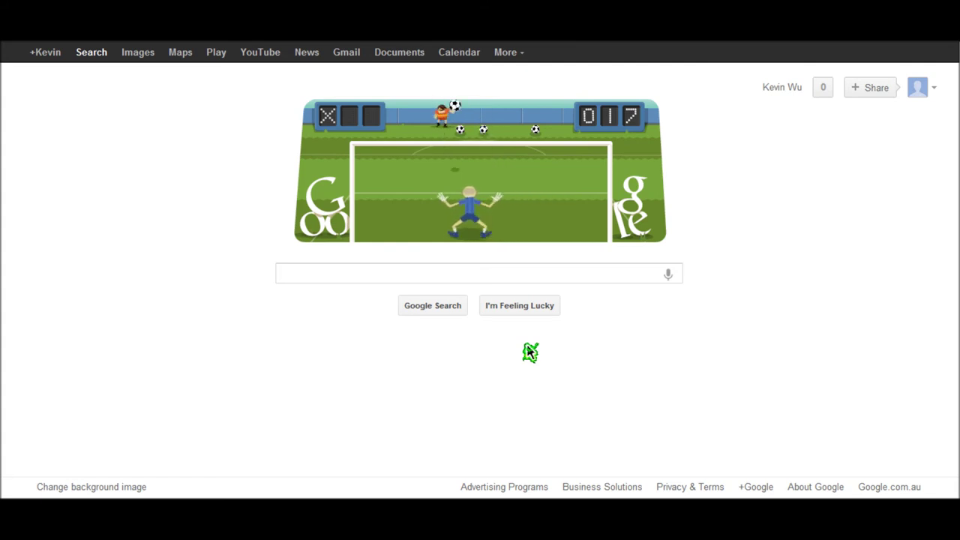
{"action": "key", "text": "space"}
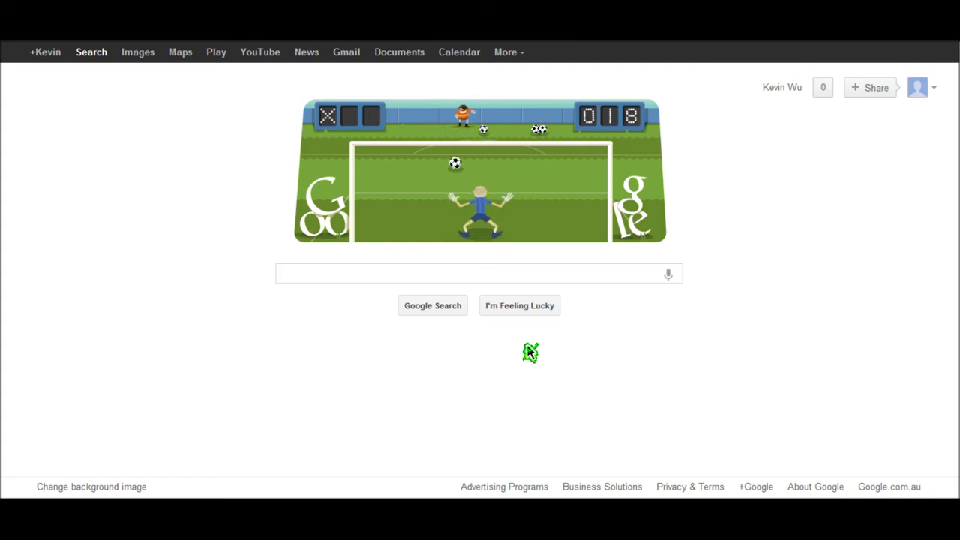
{"action": "key", "text": "Left"}
{"action": "key", "text": "Left"}
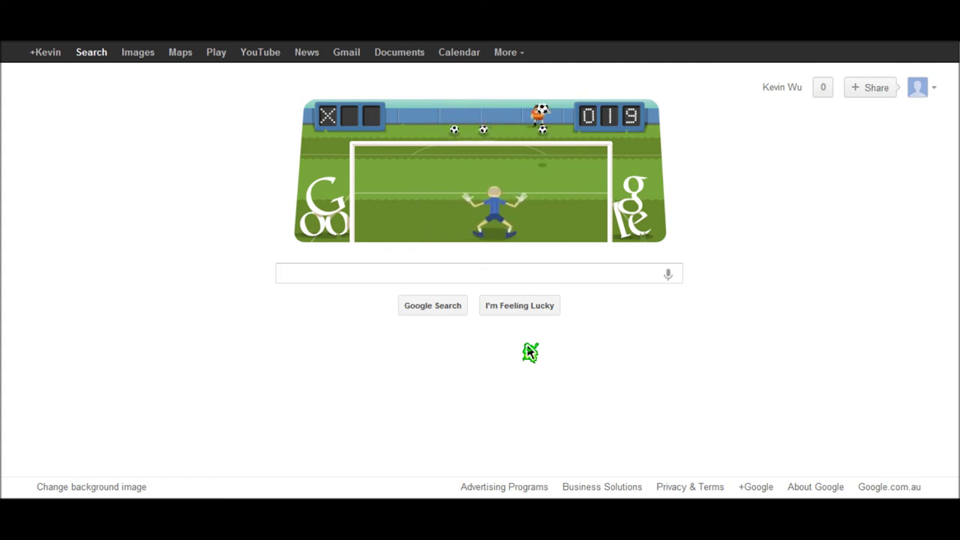
{"action": "key", "text": "Right"}
{"action": "key", "text": "Right"}
{"action": "key", "text": "space"}
{"action": "key", "text": "Left"}
{"action": "key", "text": "Right"}
{"action": "key", "text": "Right"}
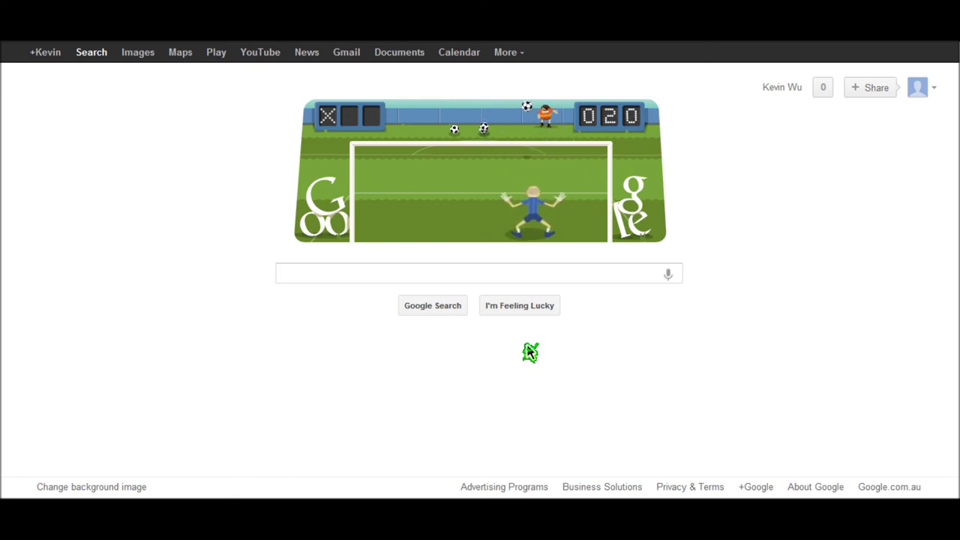
{"action": "key", "text": "space"}
{"action": "key", "text": "Left"}
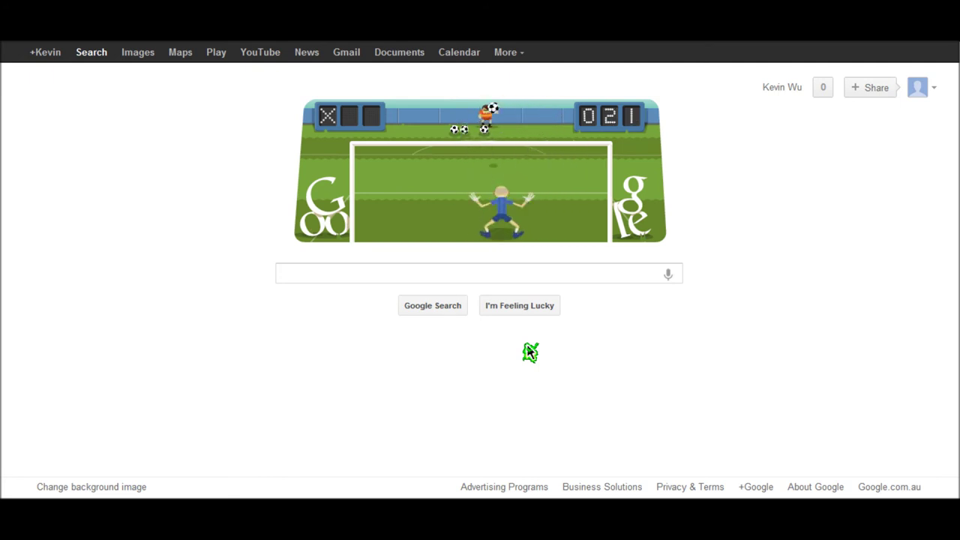
Save a string of left- and right-side shots, recentring after each.
{"action": "key", "text": "Right"}
{"action": "key", "text": "space"}
{"action": "key", "text": "Left"}
{"action": "key", "text": "Left"}
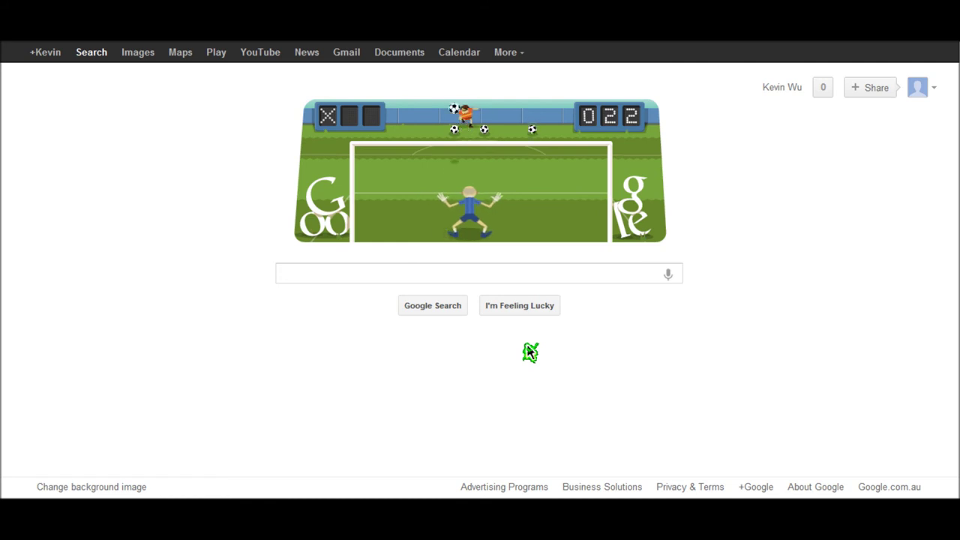
{"action": "key", "text": "Left"}
{"action": "key", "text": "space"}
{"action": "key", "text": "Right"}
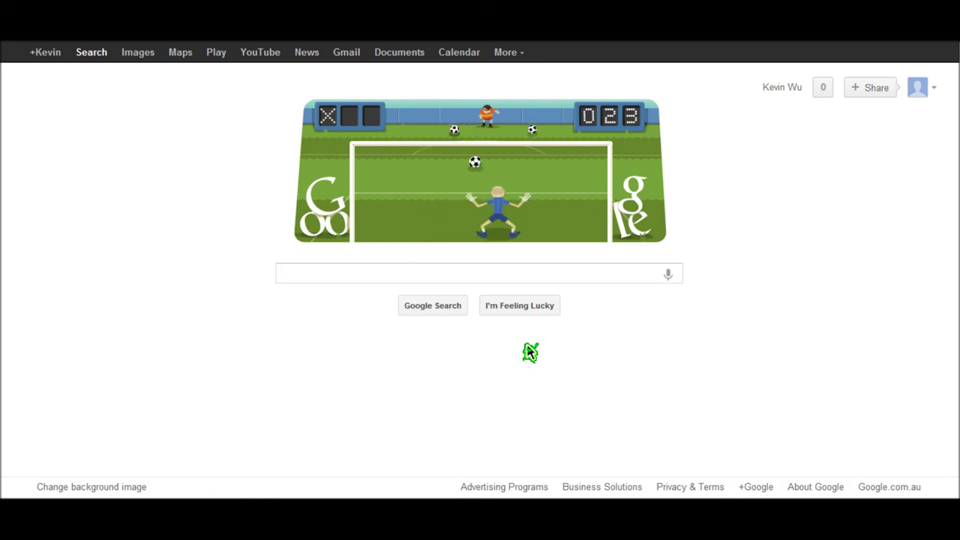
{"action": "key", "text": "Left"}
{"action": "key", "text": "space"}
{"action": "key", "text": "Right"}
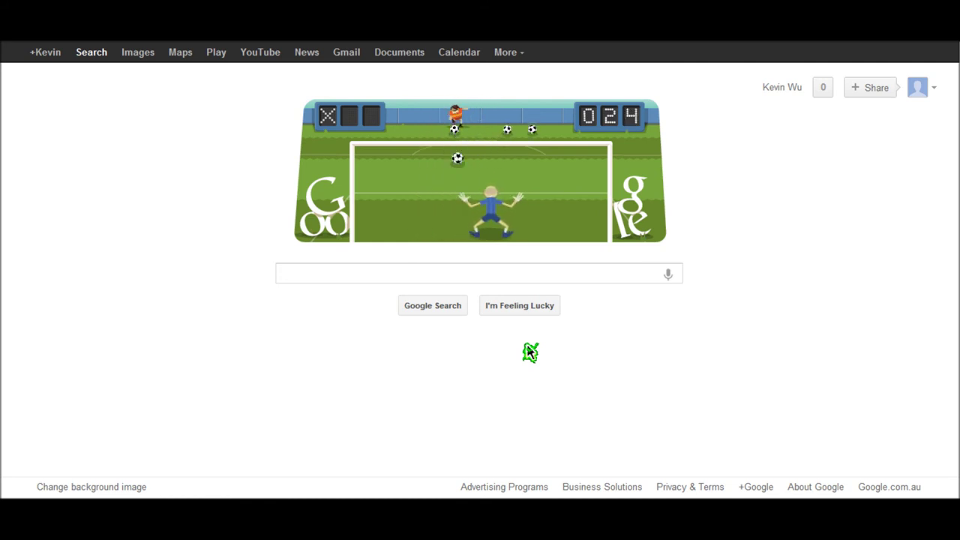
{"action": "key", "text": "Left"}
{"action": "key", "text": "space"}
Keep blocking kicks with short left and right jumps.
{"action": "key", "text": "Right"}
{"action": "key", "text": "Right"}
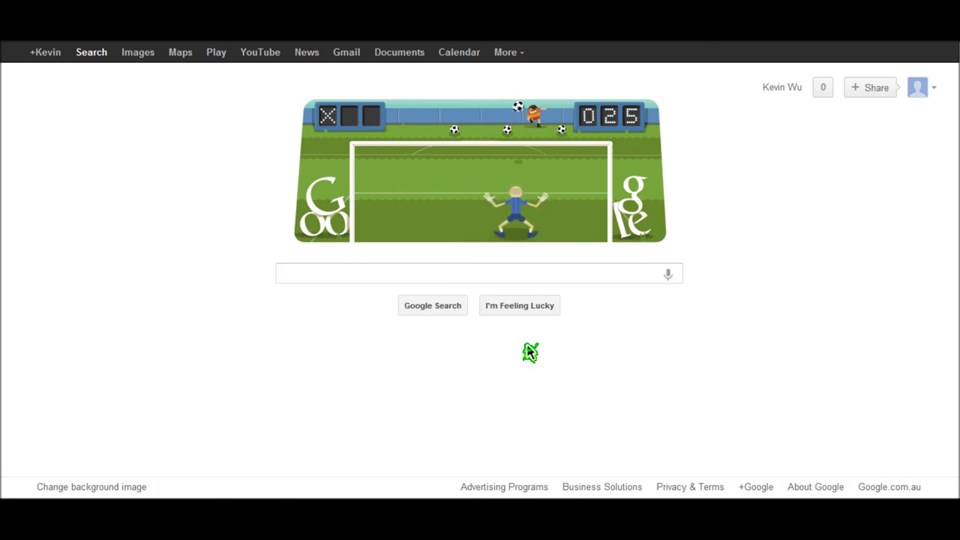
{"action": "key", "text": "Left"}
{"action": "key", "text": "space"}
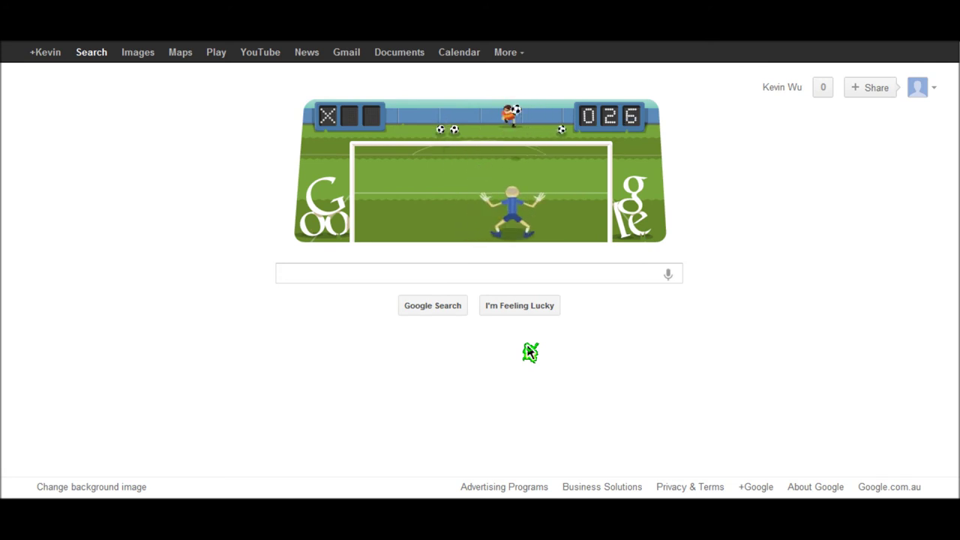
{"action": "key", "text": "Right"}
{"action": "key", "text": "space"}
{"action": "key", "text": "Left"}
{"action": "key", "text": "Left"}
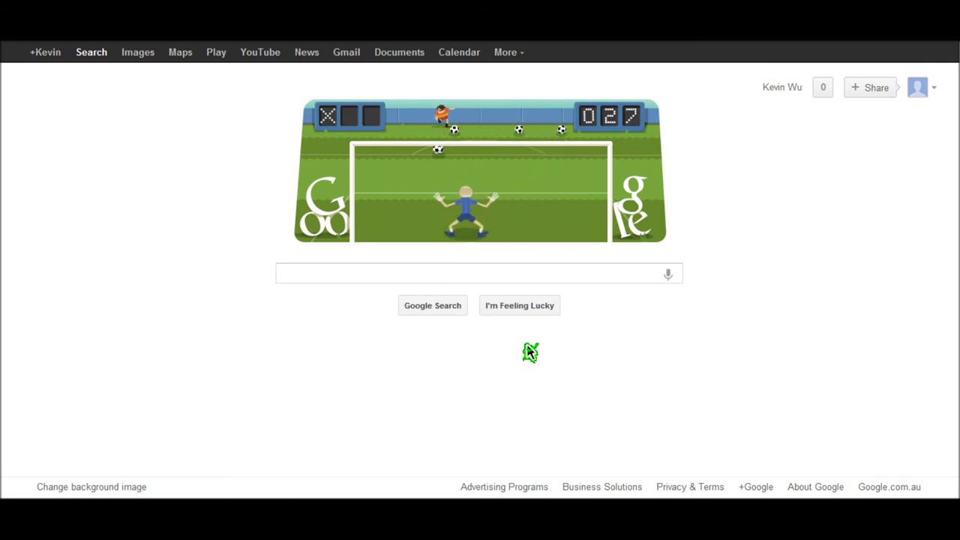
{"action": "key", "text": "Left"}
{"action": "key", "text": "space"}
{"action": "key", "text": "Right"}
{"action": "key", "text": "Right"}
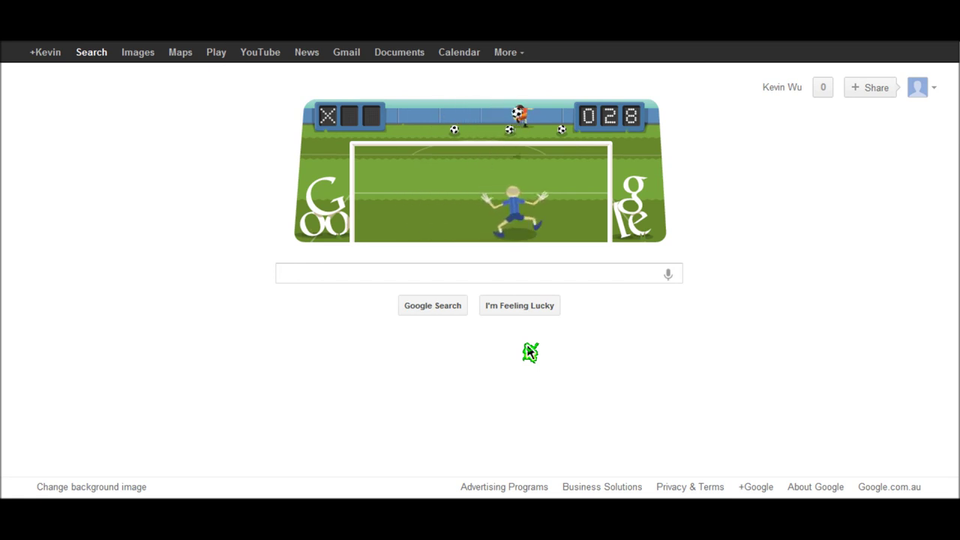
{"action": "key", "text": "space"}
Save the final shots until a second goal goes in, with the score at 033.
{"action": "key", "text": "Right"}
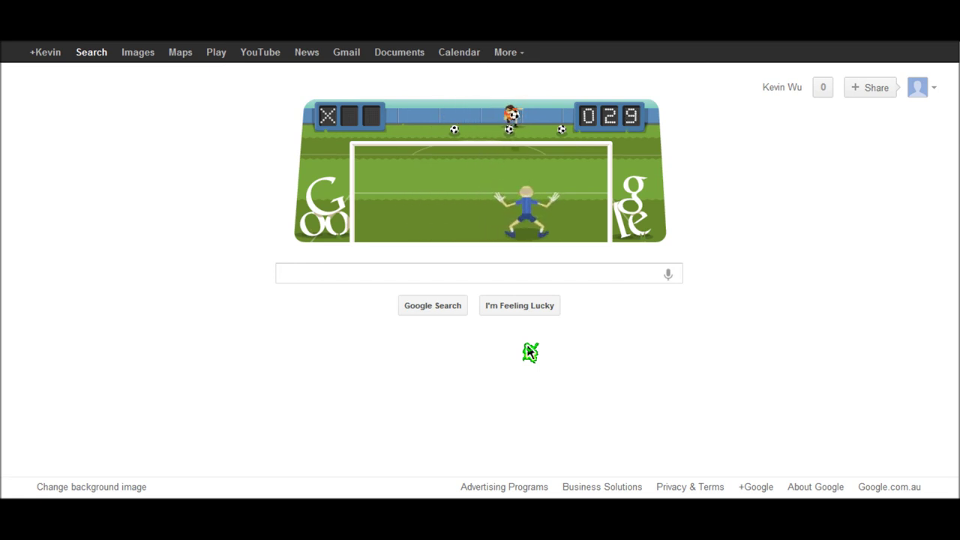
{"action": "key", "text": "Right"}
{"action": "key", "text": "space"}
{"action": "key", "text": "Left"}
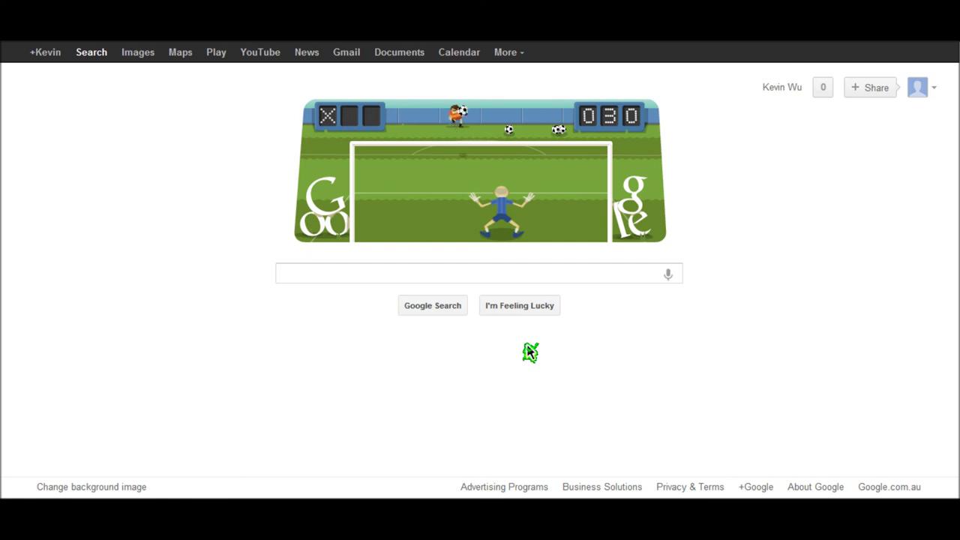
{"action": "key", "text": "space"}
{"action": "key", "text": "Right"}
{"action": "key", "text": "space"}
{"action": "key", "text": "Left"}
{"action": "key", "text": "Left"}
{"action": "key", "text": "space"}
{"action": "key", "text": "Right"}
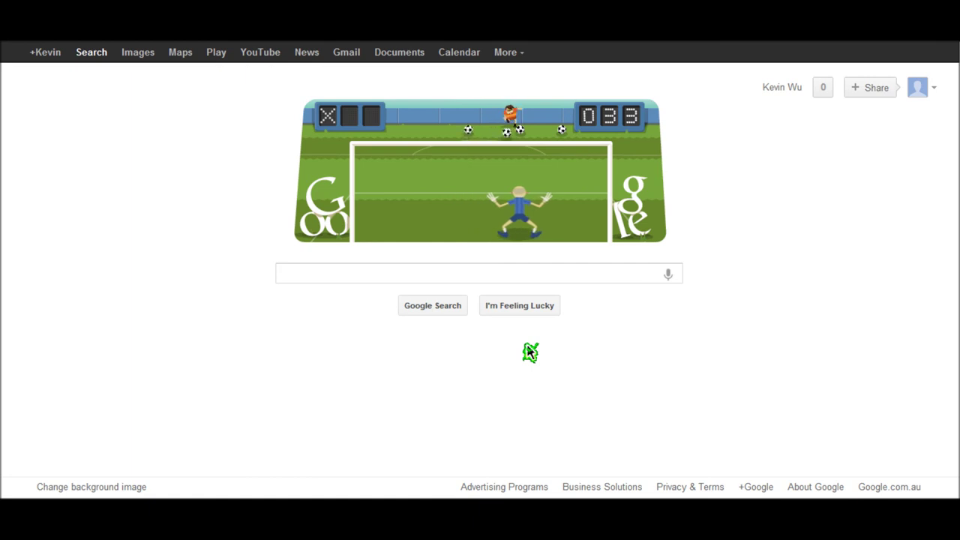
{"action": "key", "text": "Left"}
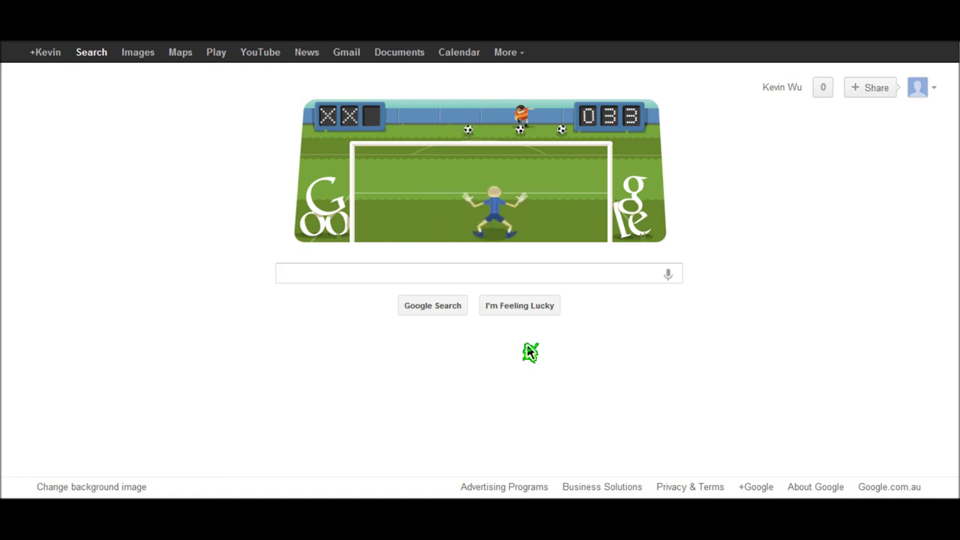
Keep saving incoming shots with alternating right and left goalkeeper dives.
{"action": "key", "text": "Right"}
{"action": "key", "text": "space"}
{"action": "key", "text": "Left"}
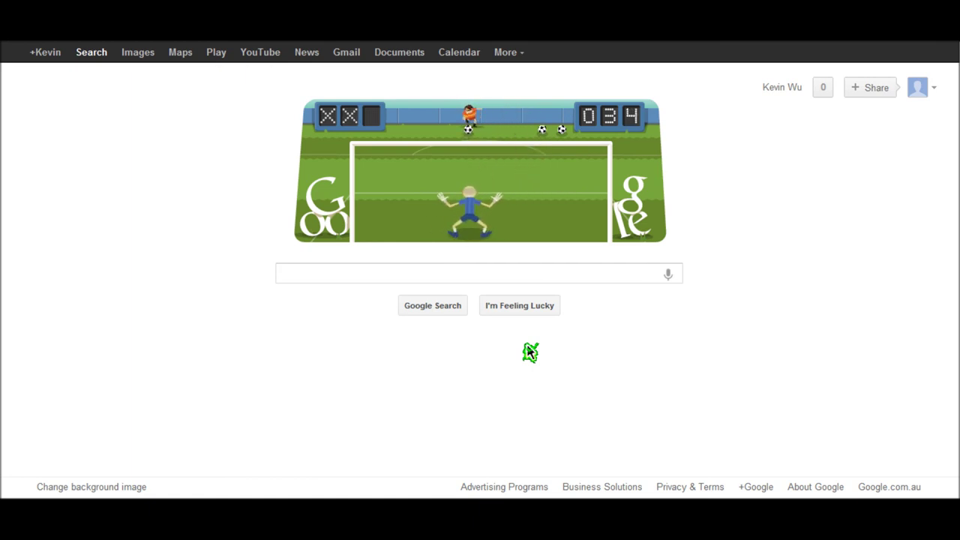
{"action": "key", "text": "Left"}
{"action": "key", "text": "space"}
{"action": "key", "text": "Right"}
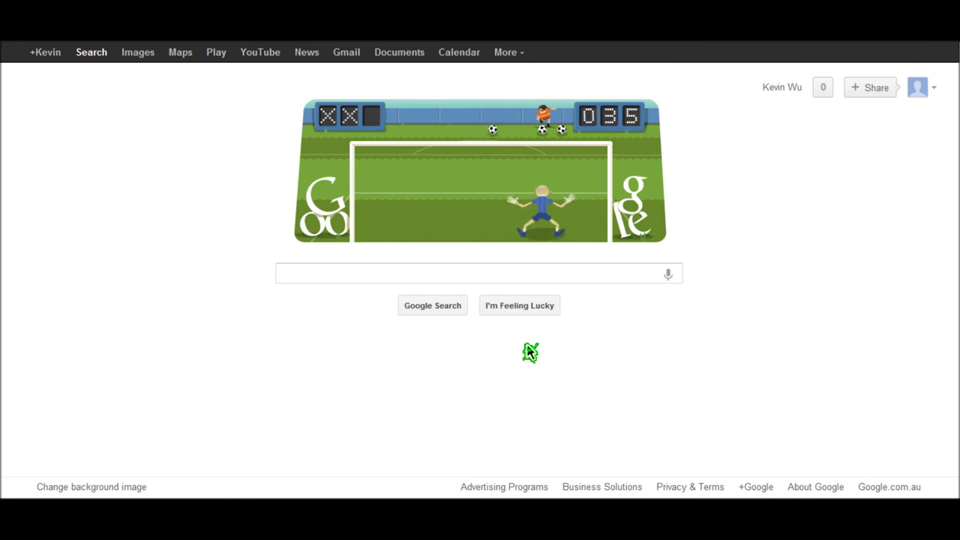
{"action": "key", "text": "Left"}
{"action": "key", "text": "space"}
Save shots up to a score of 38, then concede the final goal.
{"action": "key", "text": "Right"}
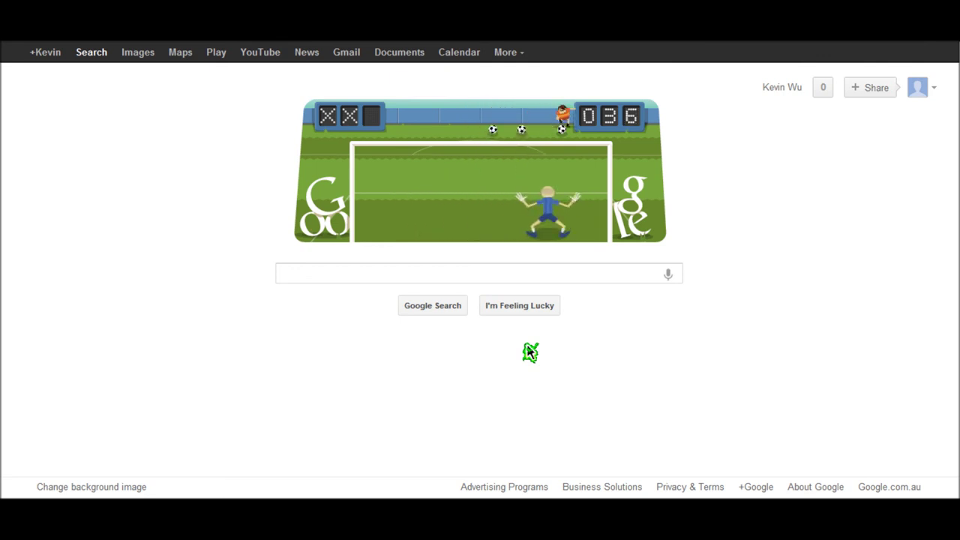
{"action": "key", "text": "Left"}
{"action": "key", "text": "space"}
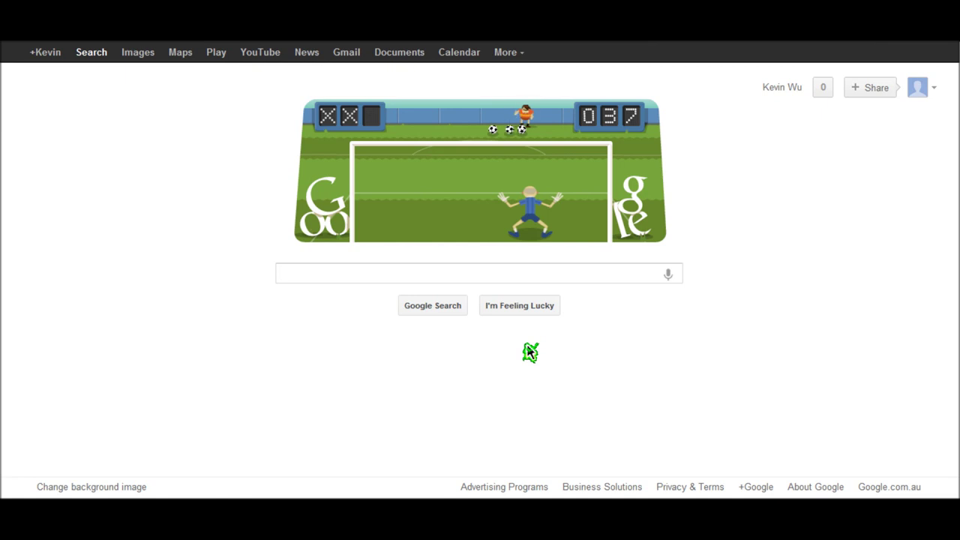
{"action": "key", "text": "Right"}
{"action": "key", "text": "space"}
{"action": "key", "text": "Left"}
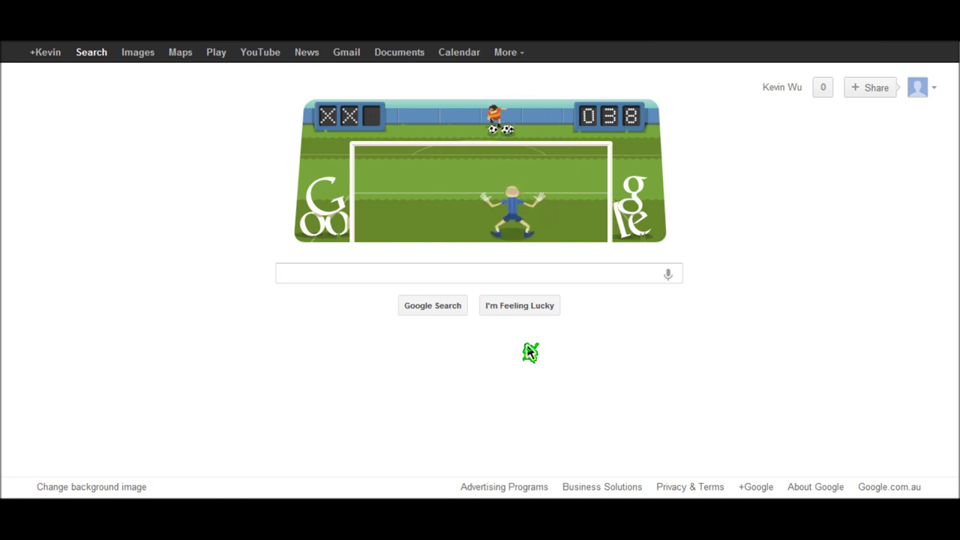
{"action": "key", "text": "Left"}
{"action": "key", "text": "space"}
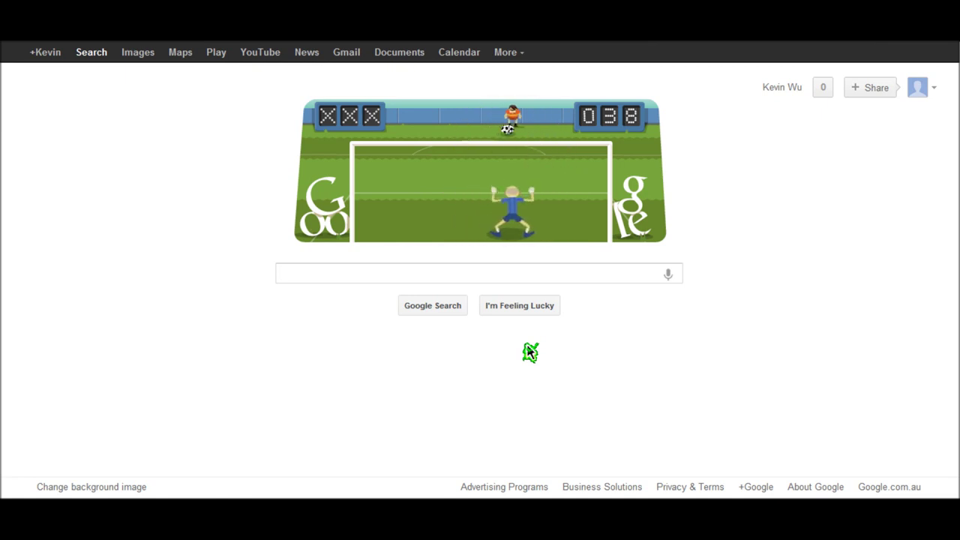